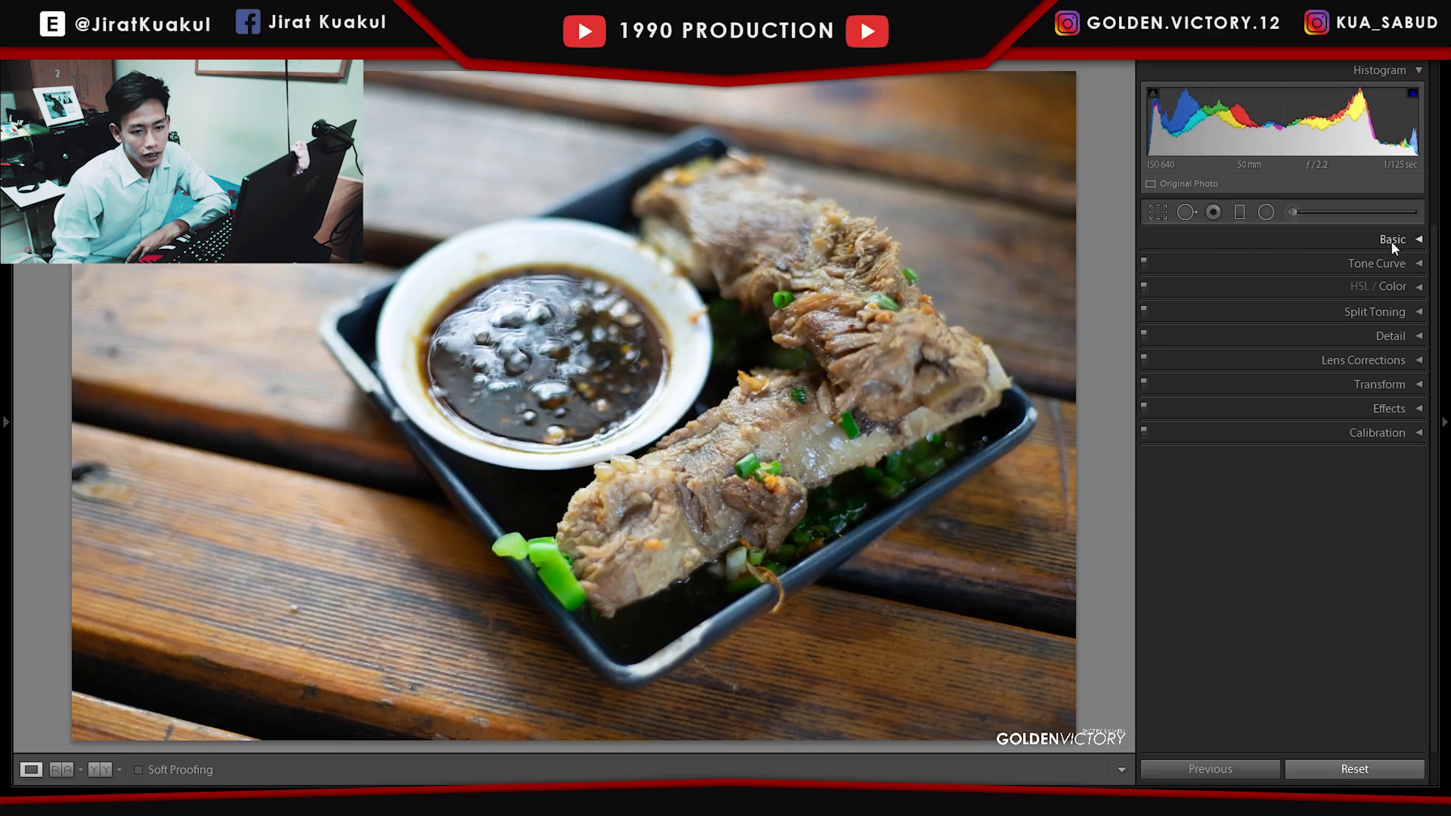
Set Exposure +0.29, Contrast +27, Shadows -18, Whites -10 and Blacks -3, keeping Highlights at 0
{"action": "left_click", "coordinate": [1414, 242]}
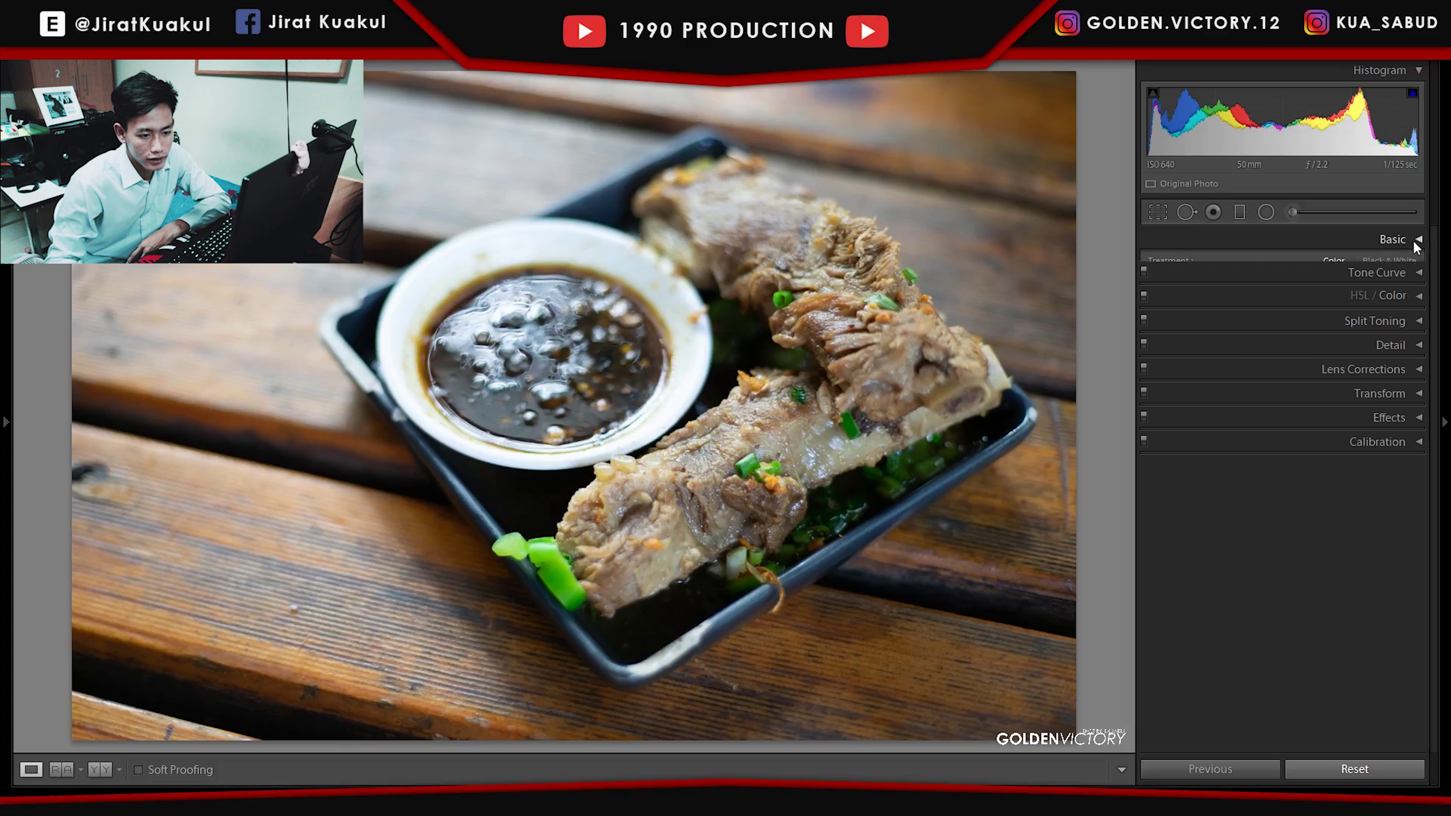
{"action": "left_click_drag", "start_coordinate": [1300, 392], "coordinate": [1305, 392]}
{"action": "mouse_move", "coordinate": [1294, 409]}
{"action": "left_mouse_down"}
{"action": "mouse_move", "coordinate": [1318, 411]}
{"action": "mouse_move", "coordinate": [1288, 445]}
{"action": "mouse_move", "coordinate": [1284, 430]}
{"action": "left_mouse_up"}
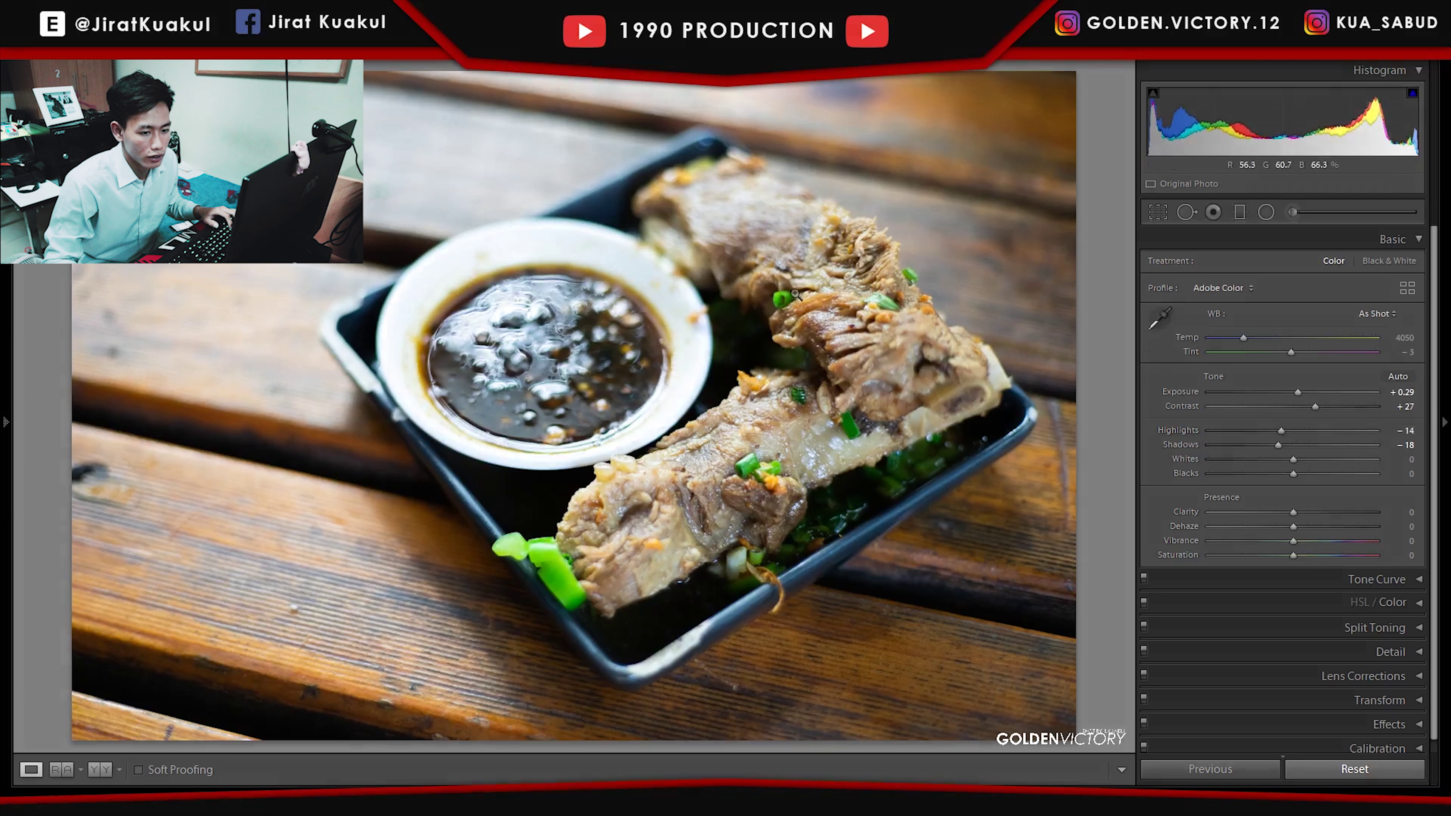
{"action": "left_click_drag", "start_coordinate": [1283, 429], "coordinate": [1266, 430]}
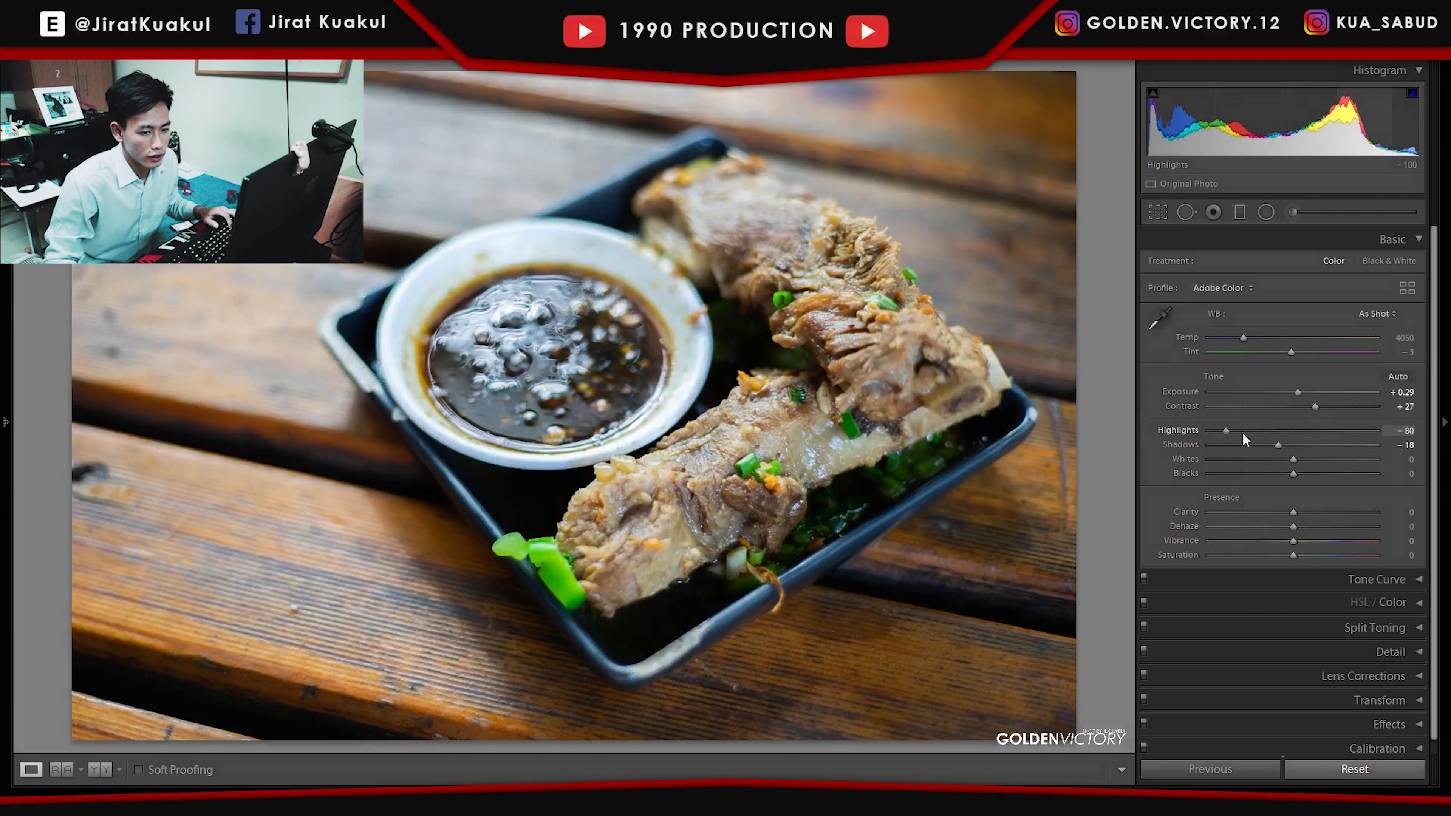
{"action": "double_click", "coordinate": [1291, 431]}
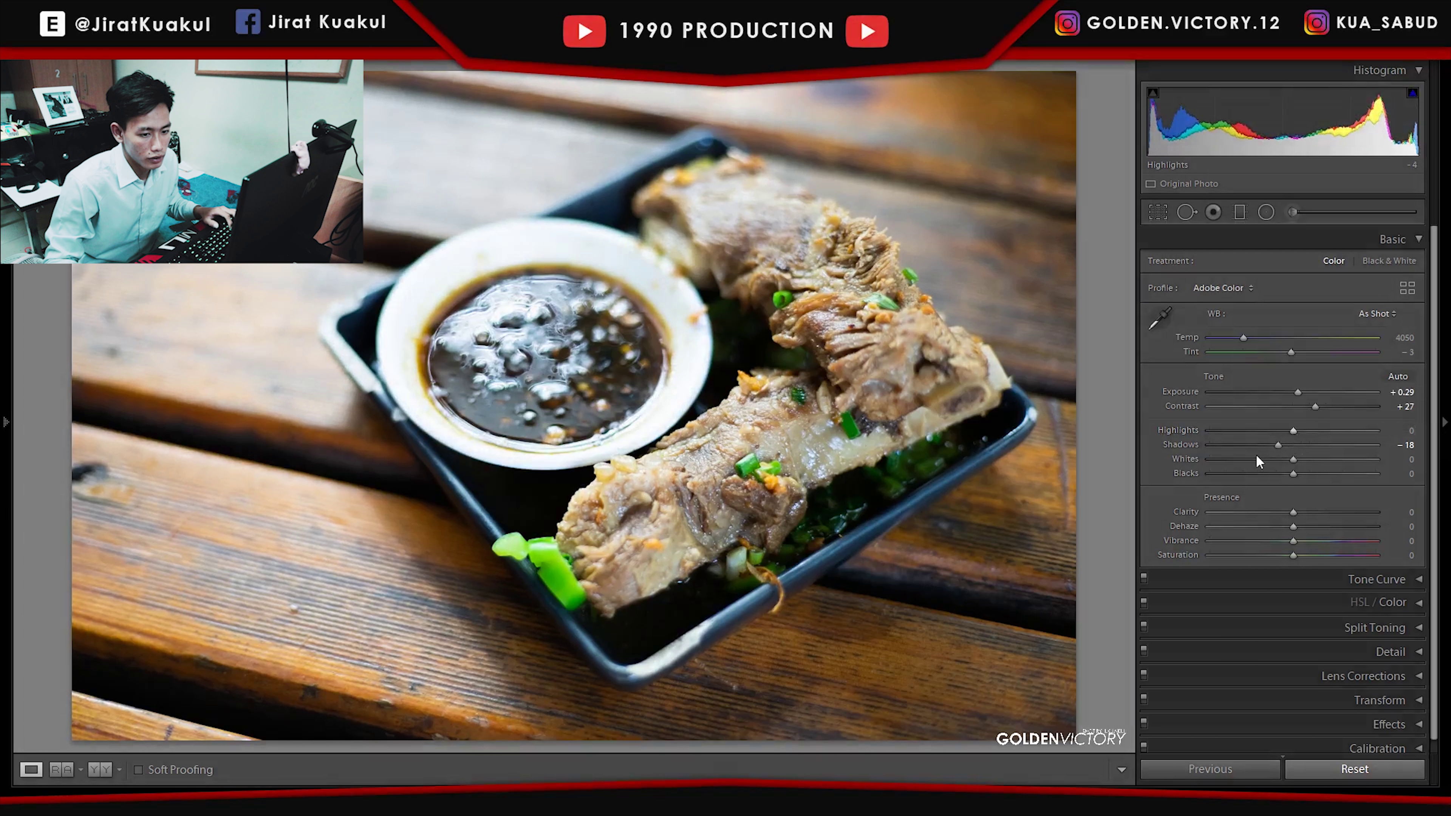
{"action": "left_click_drag", "start_coordinate": [1290, 461], "coordinate": [1289, 474]}
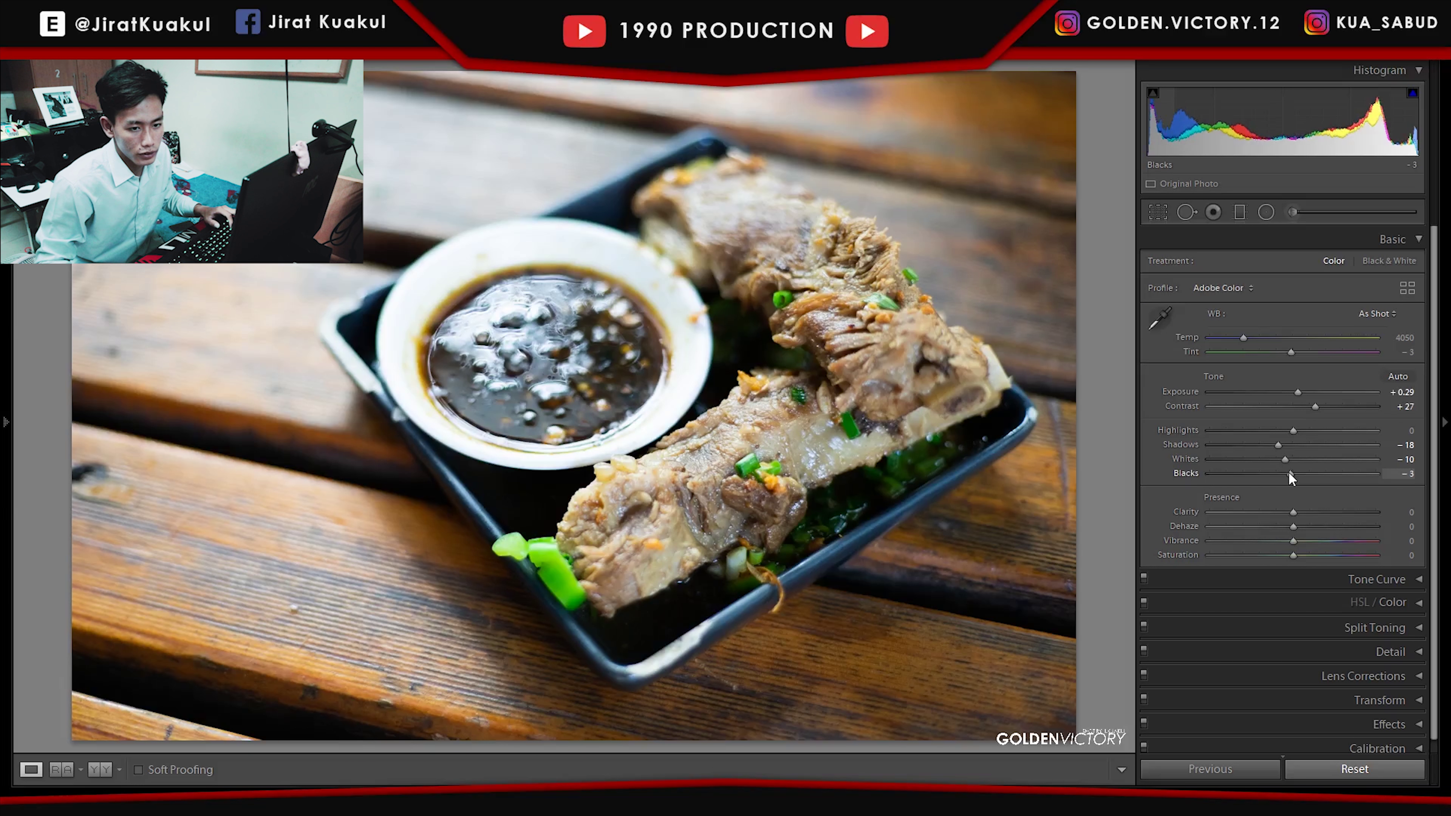
{"action": "left_click", "coordinate": [1415, 243]}
Shape the Red channel tone curve into a gentle S, with lower shadows and raised highlights
{"action": "left_click", "coordinate": [1399, 265]}
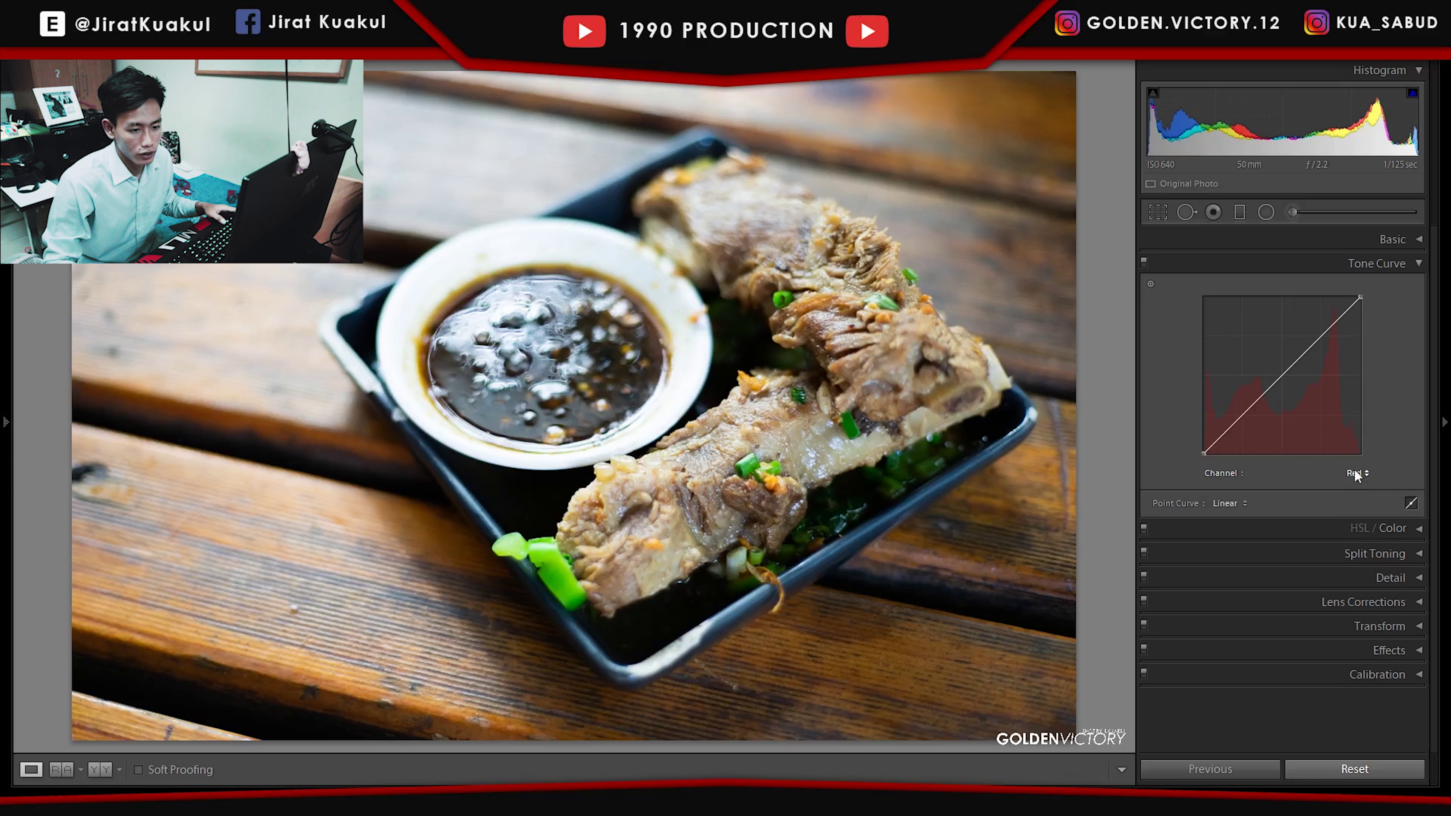
{"action": "left_click", "coordinate": [1240, 412]}
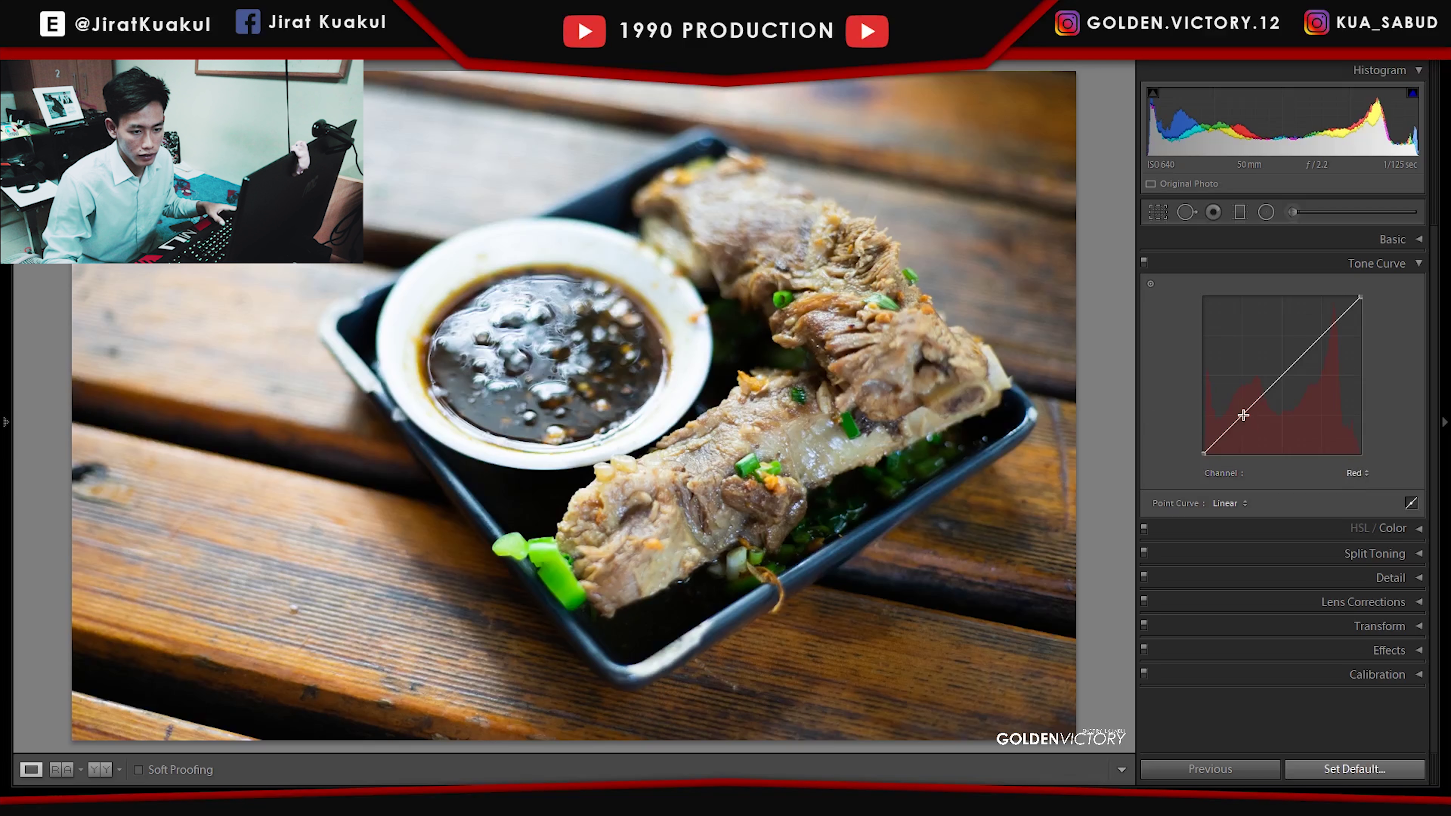
{"action": "left_click", "coordinate": [1282, 374]}
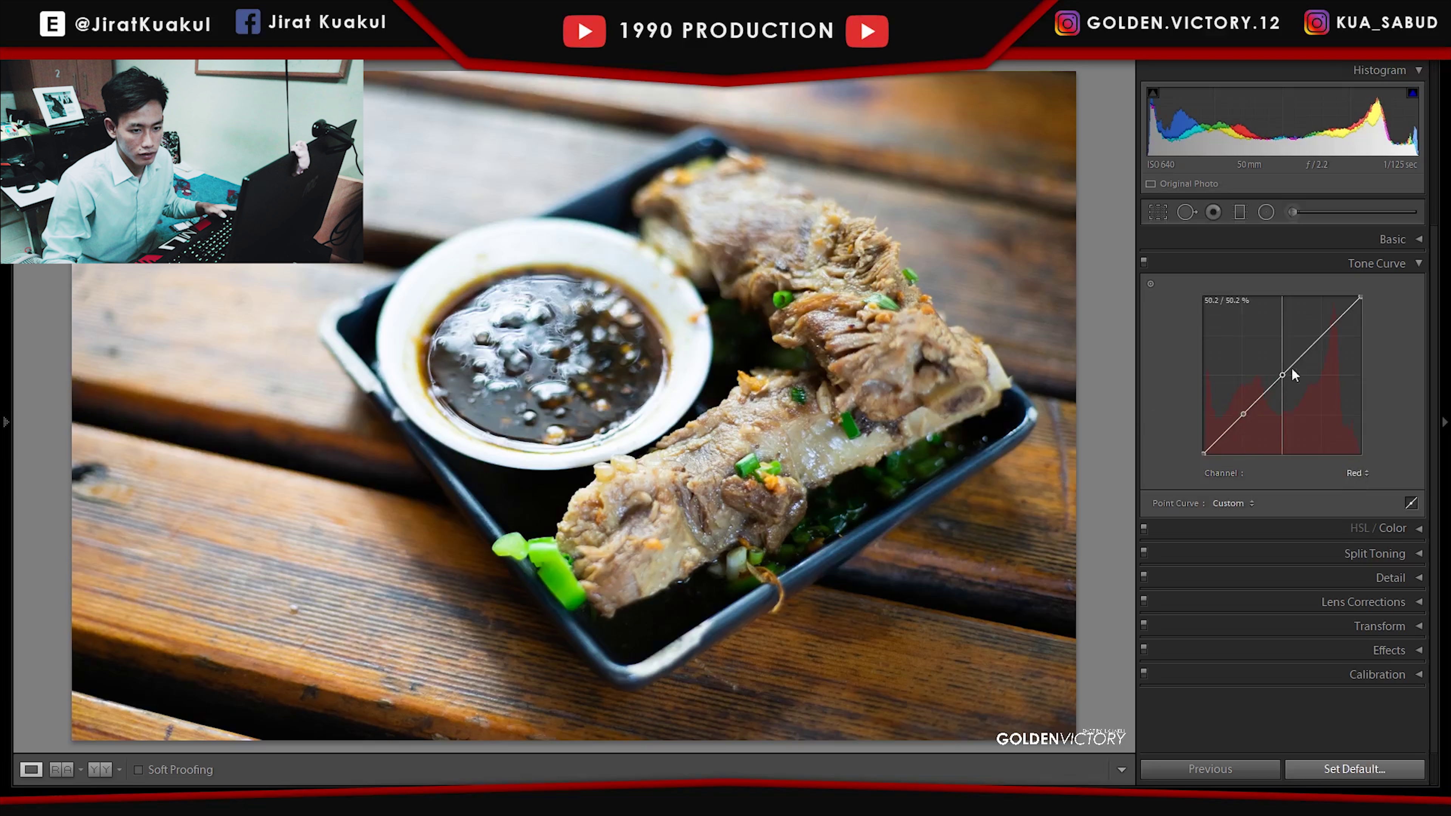
{"action": "left_click", "coordinate": [1320, 336]}
{"action": "left_click_drag", "start_coordinate": [1248, 413], "coordinate": [1244, 424]}
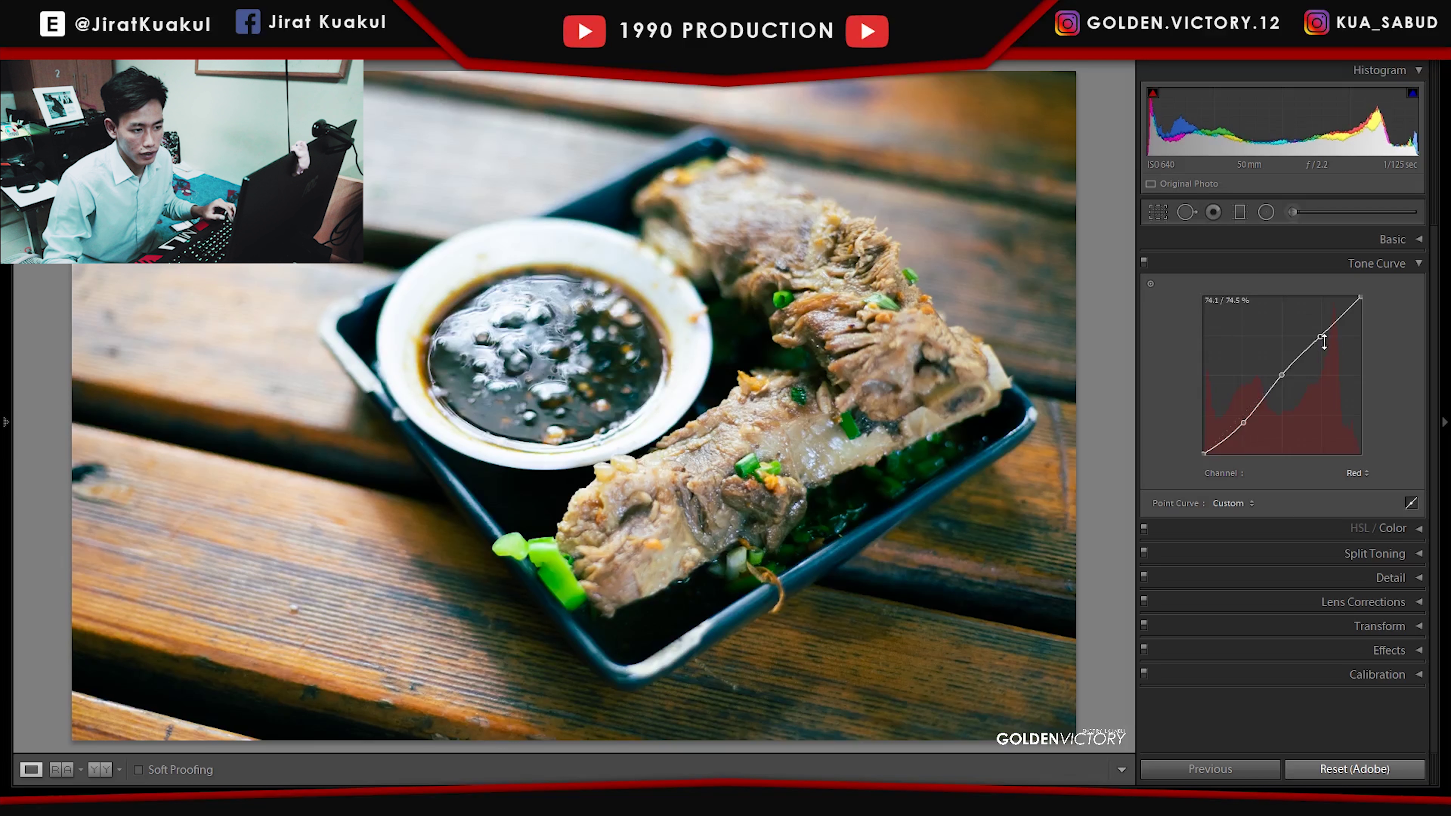
{"action": "left_click_drag", "start_coordinate": [1321, 336], "coordinate": [1321, 330]}
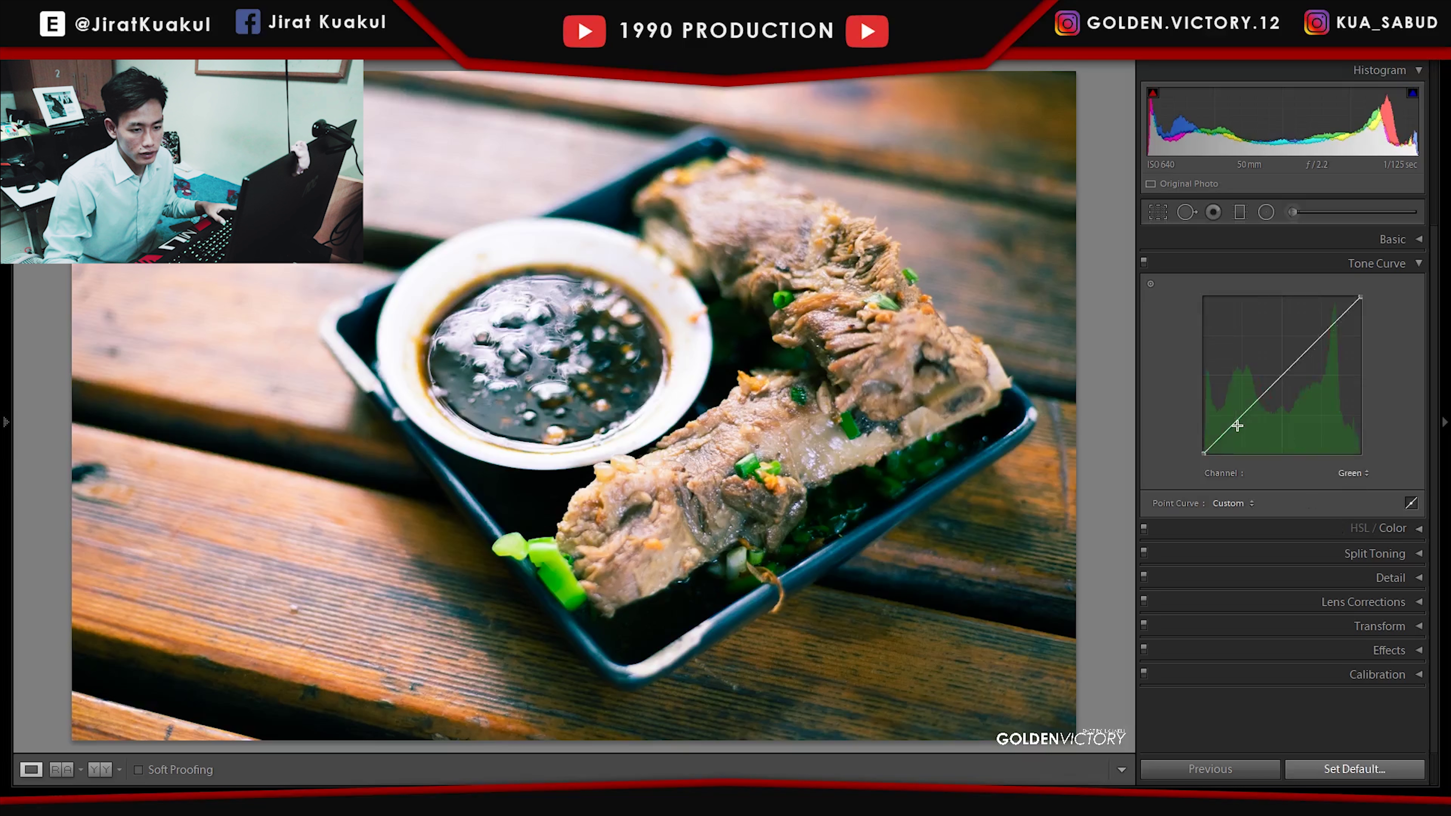
Give the Green channel curve the same S-shape, with points near 25.5/22.4 and 74.5/79.2
{"action": "left_click", "coordinate": [1242, 415]}
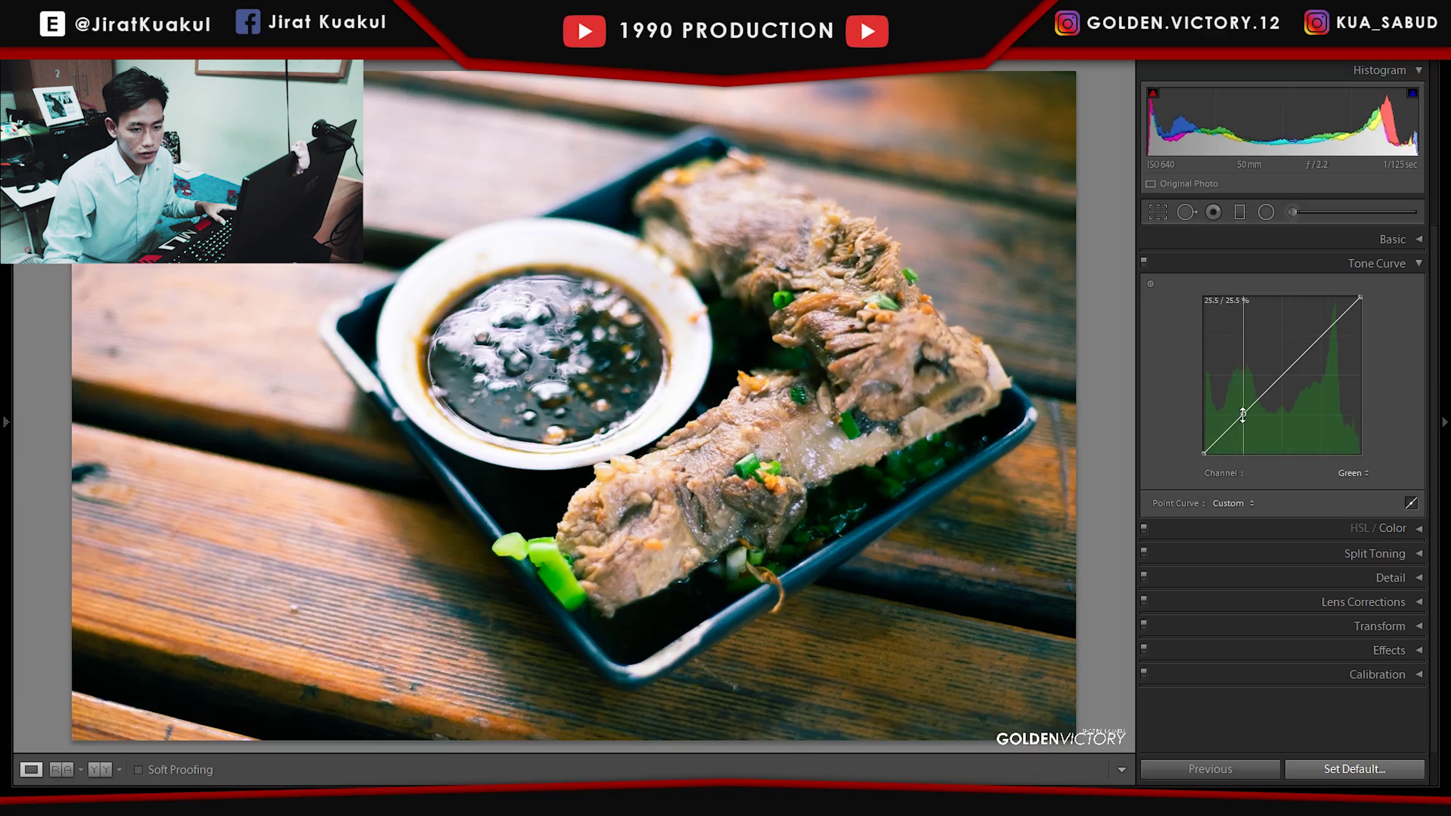
{"action": "left_click", "coordinate": [1281, 376]}
{"action": "left_click", "coordinate": [1320, 335]}
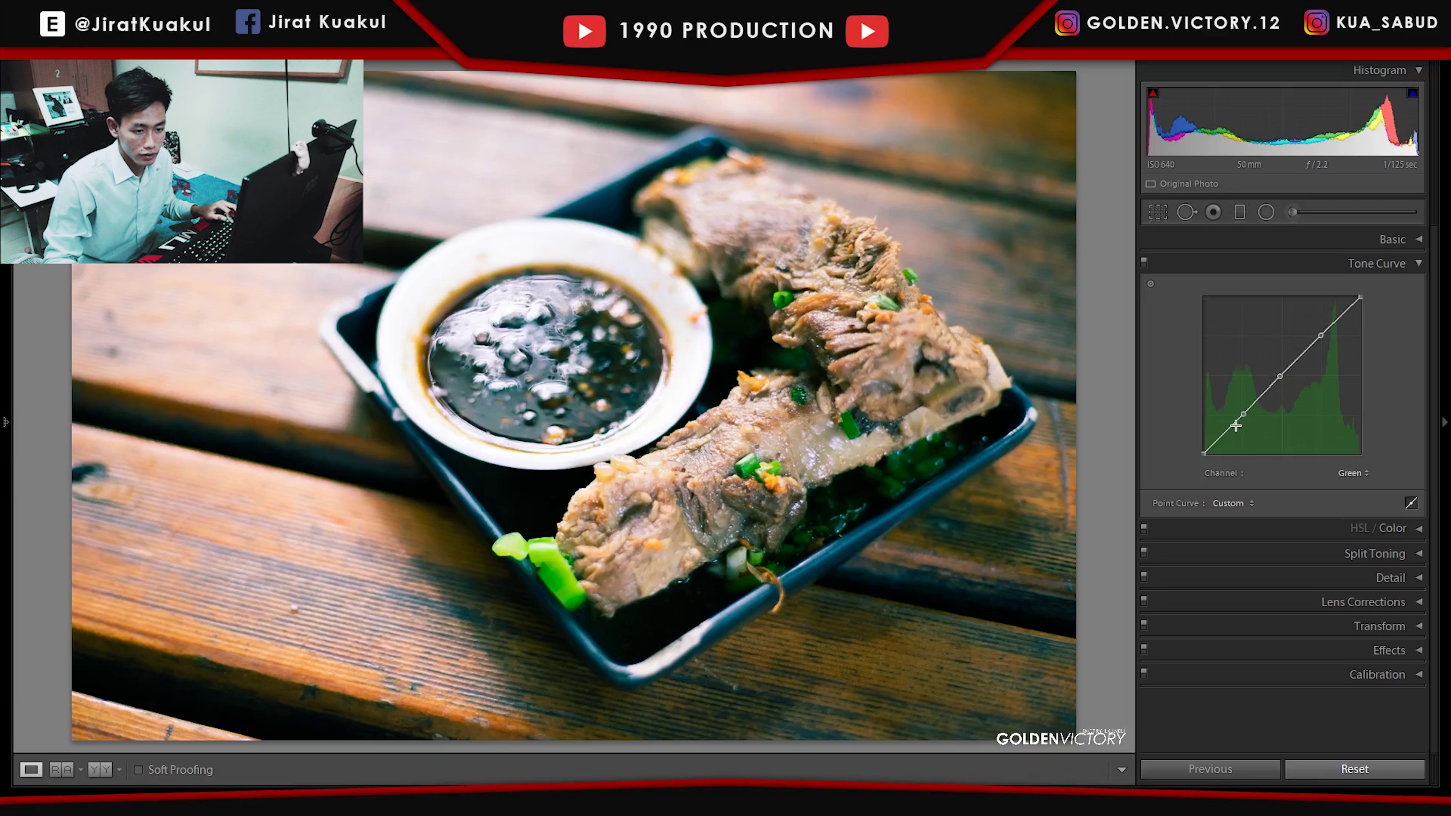
{"action": "key", "text": "shift"}
{"action": "left_click_drag", "start_coordinate": [1247, 416], "coordinate": [1252, 422]}
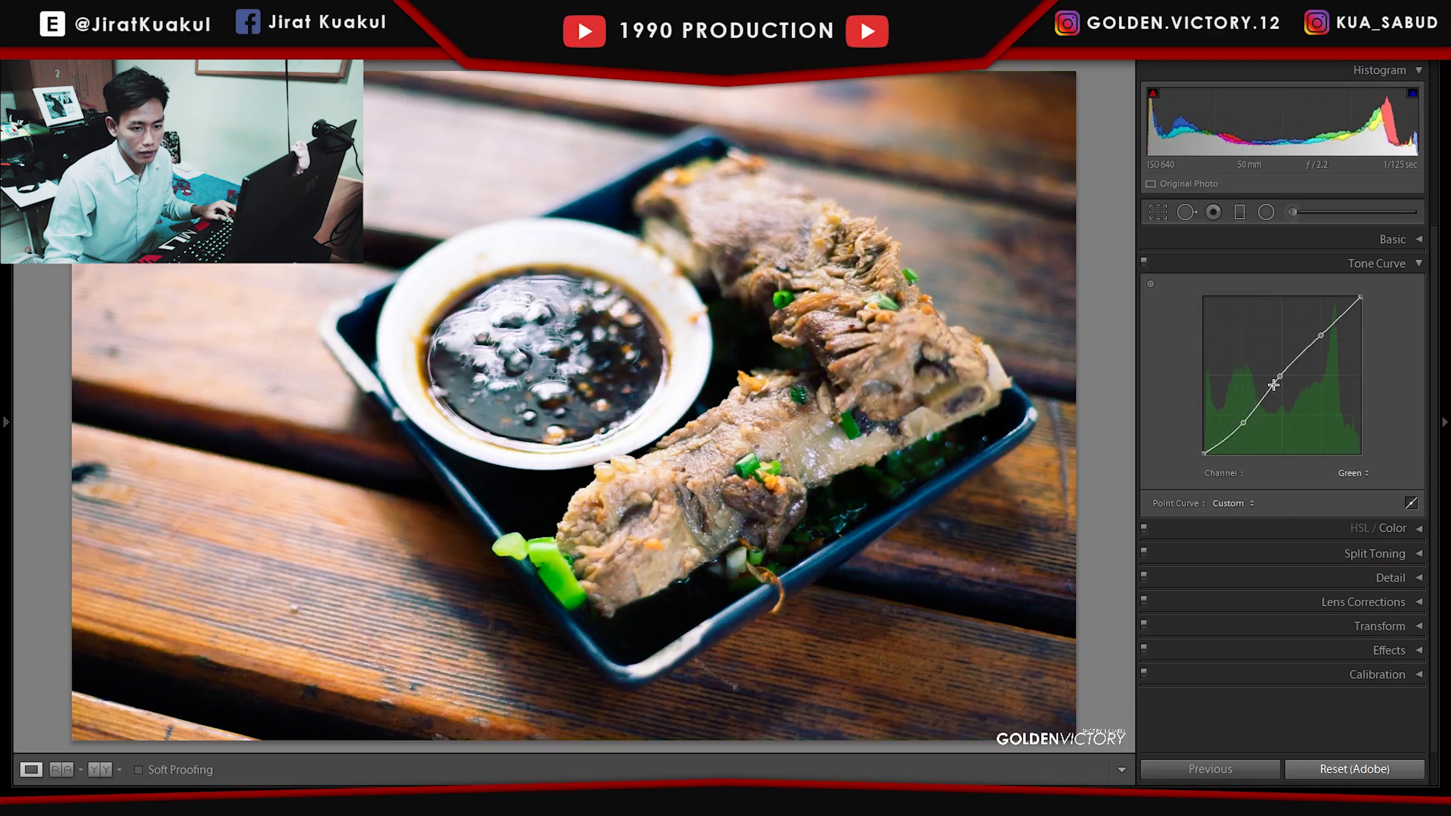
{"action": "left_click_drag", "start_coordinate": [1320, 336], "coordinate": [1327, 329]}
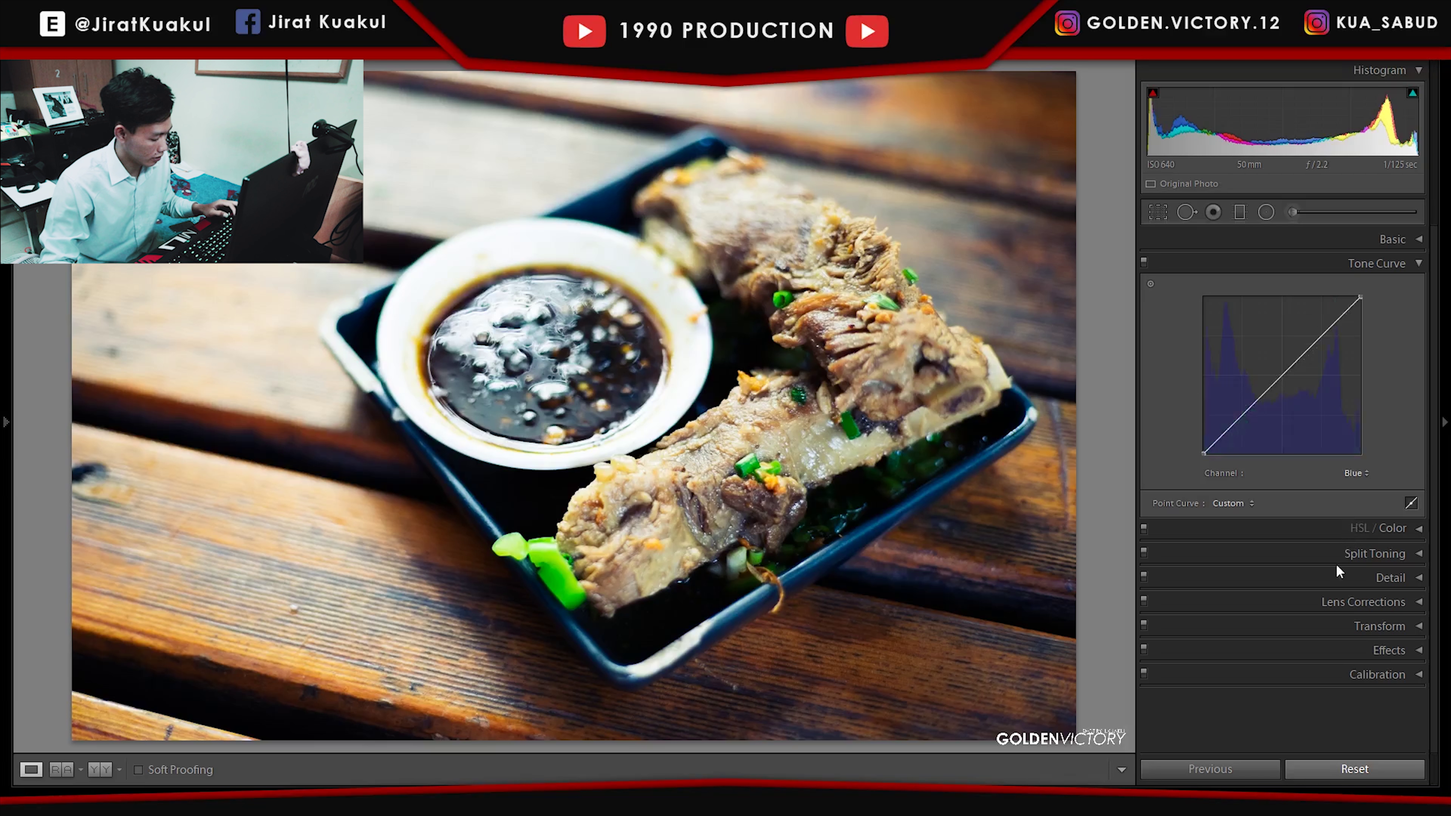
Add three points to the Blue curve, with shadows near 24.7/19.2 and highlights slightly raised
{"action": "key", "text": "alt"}
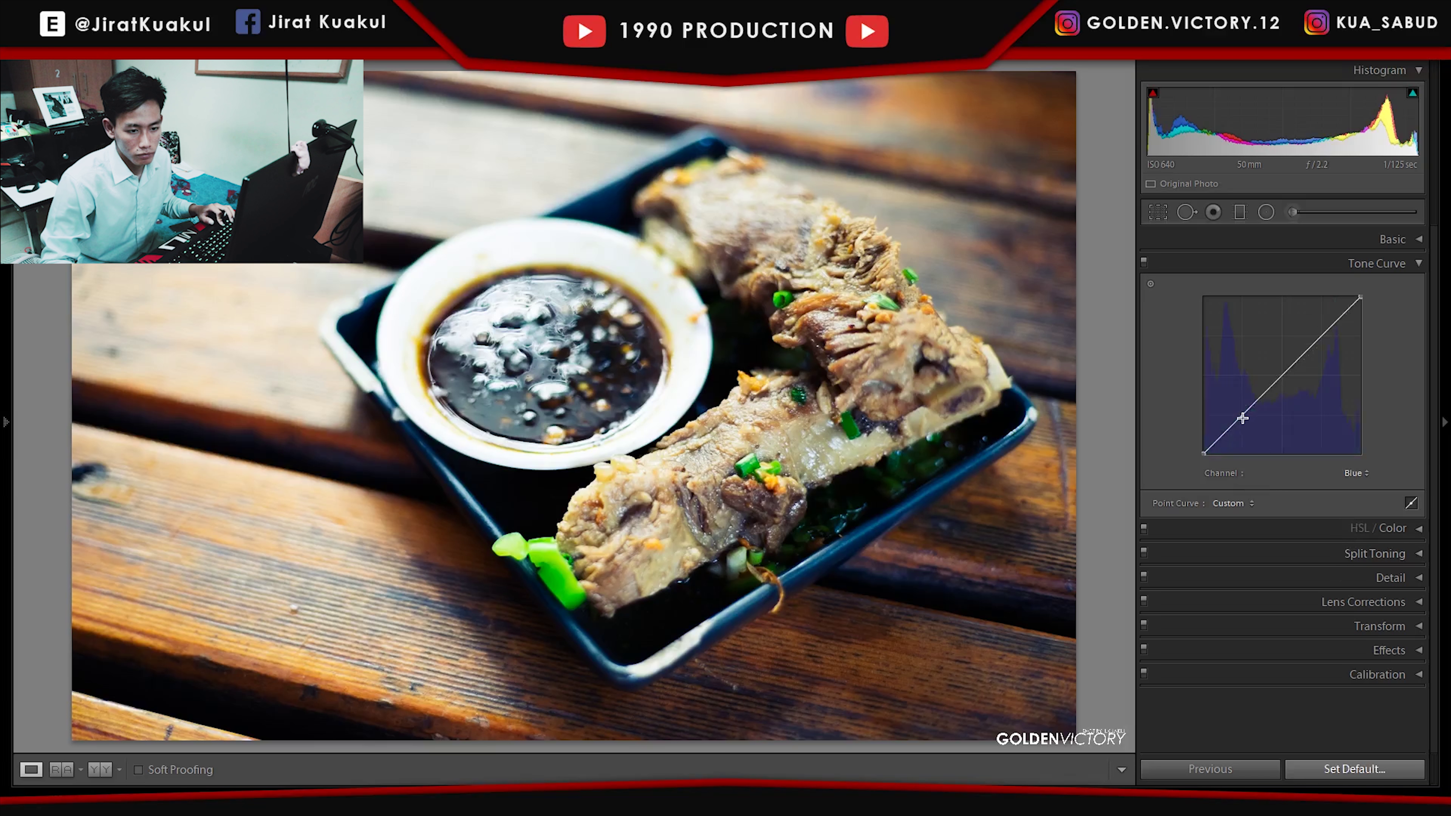
{"action": "left_click", "coordinate": [1242, 415]}
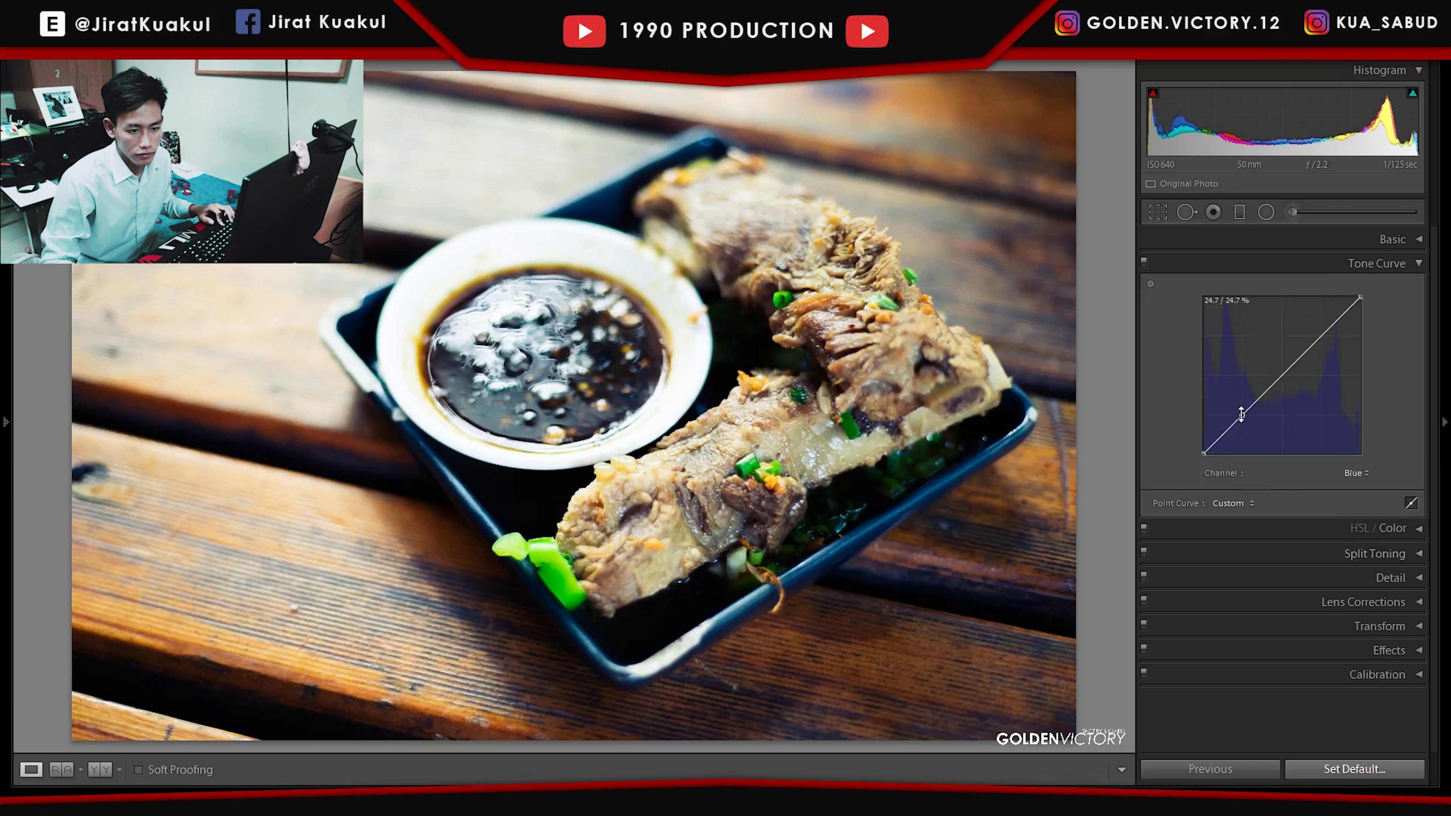
{"action": "left_click", "coordinate": [1282, 376]}
{"action": "left_click", "coordinate": [1320, 337]}
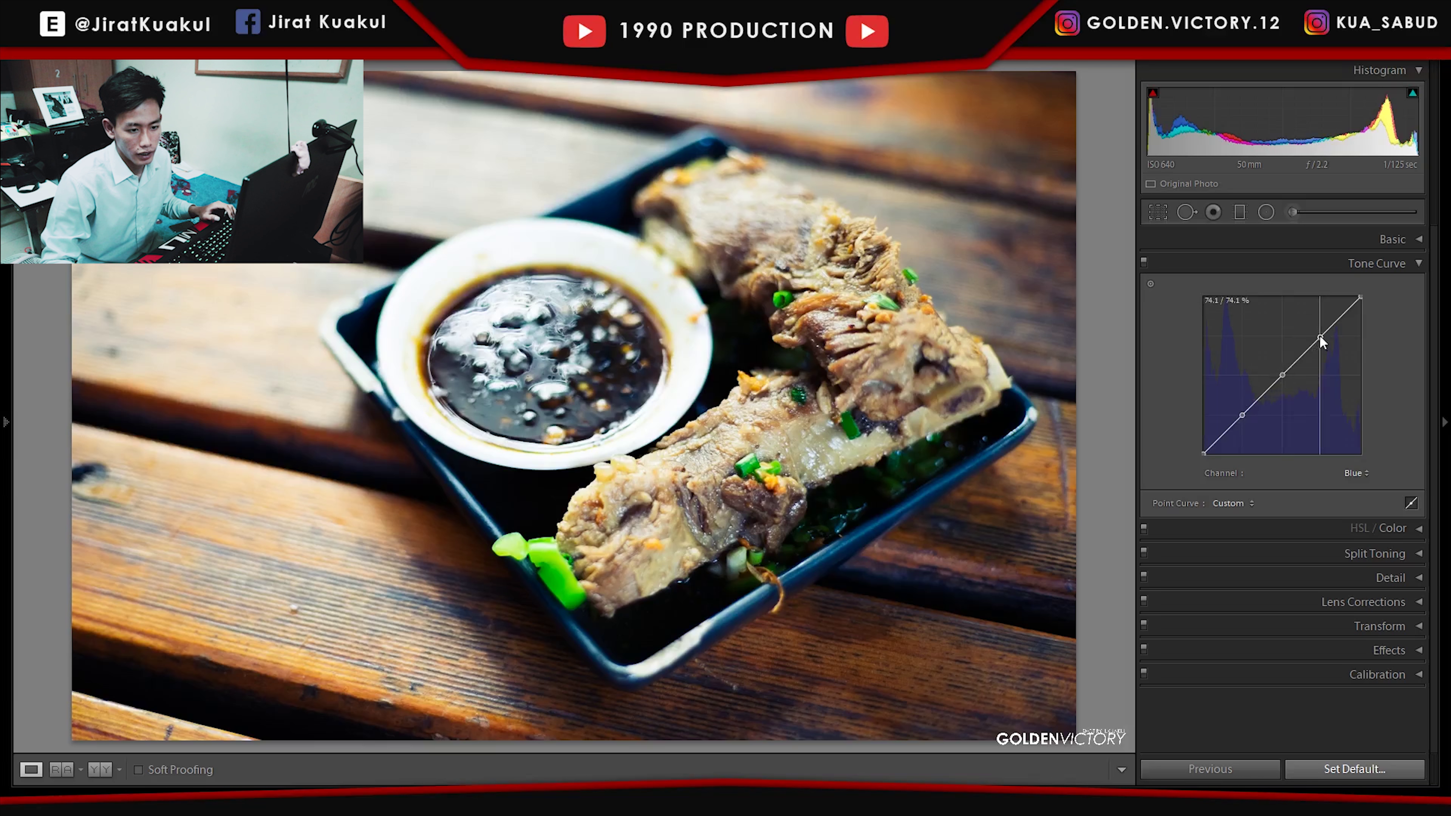
{"action": "left_click_drag", "start_coordinate": [1243, 416], "coordinate": [1255, 423]}
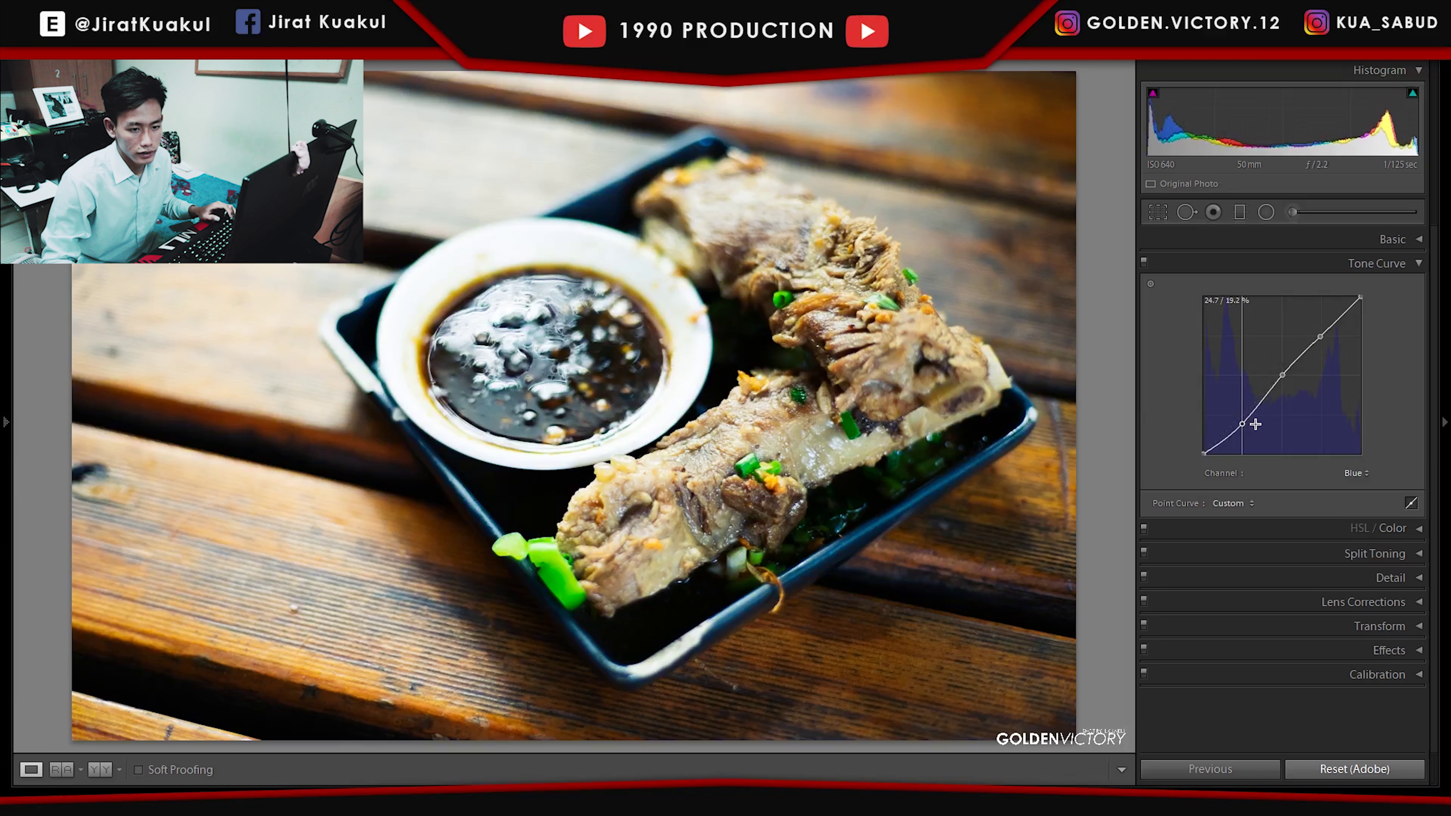
{"action": "left_click_drag", "start_coordinate": [1319, 339], "coordinate": [1320, 332]}
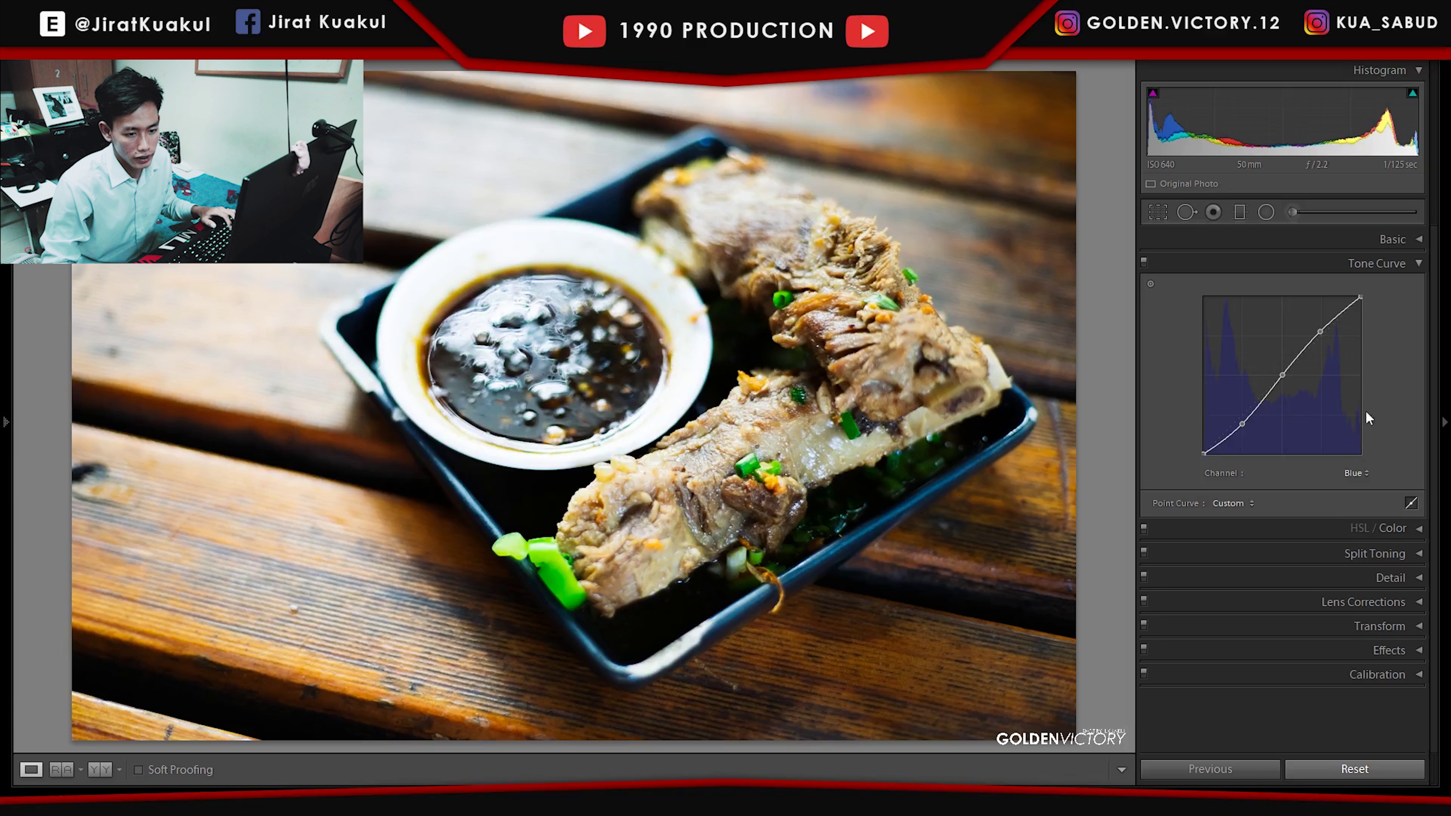
Add three points to the RGB master curve and lift its black endpoint for a matte fade
{"action": "left_click", "coordinate": [1346, 489]}
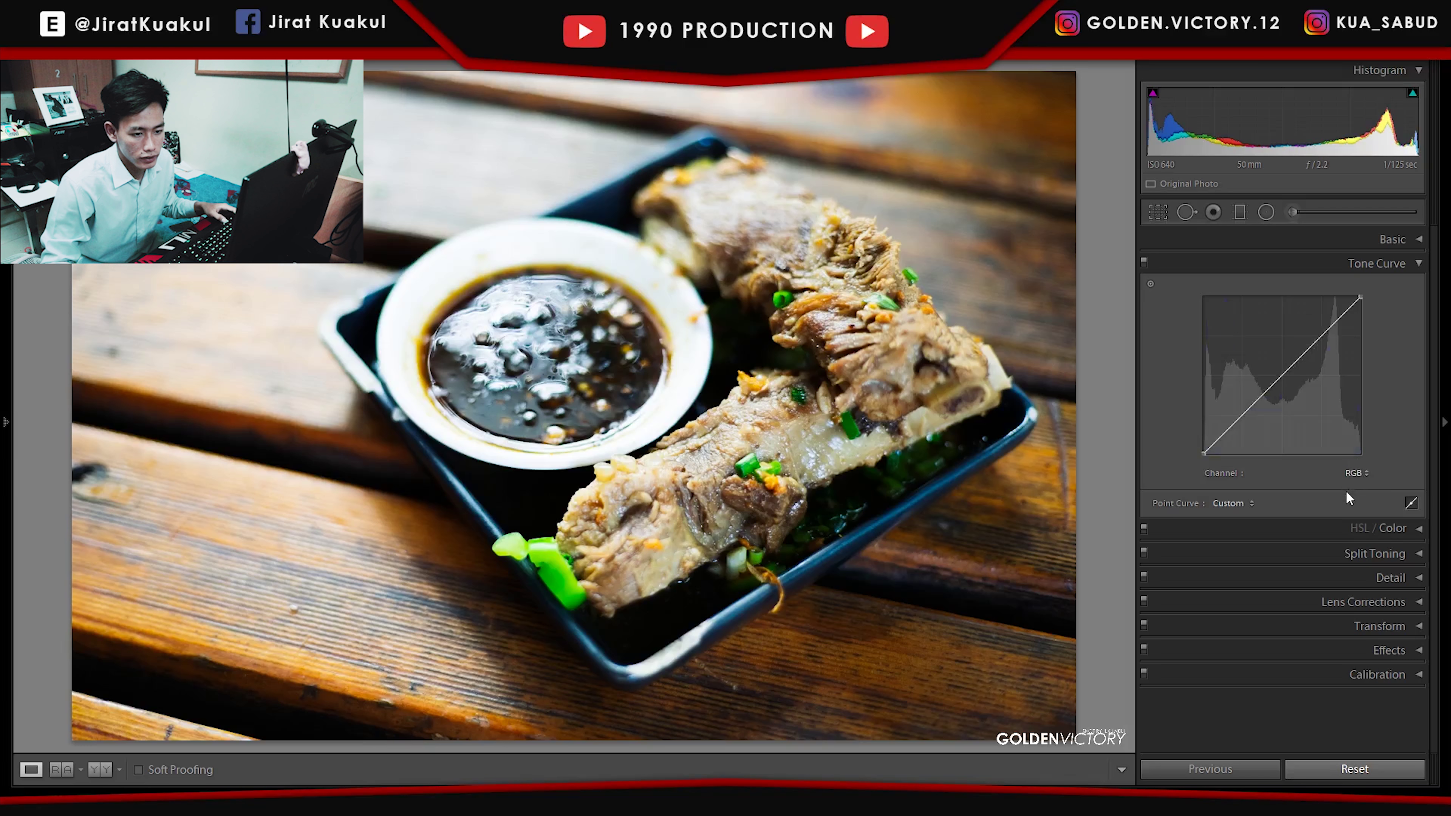
{"action": "left_click", "coordinate": [1238, 418]}
{"action": "left_click", "coordinate": [1281, 375]}
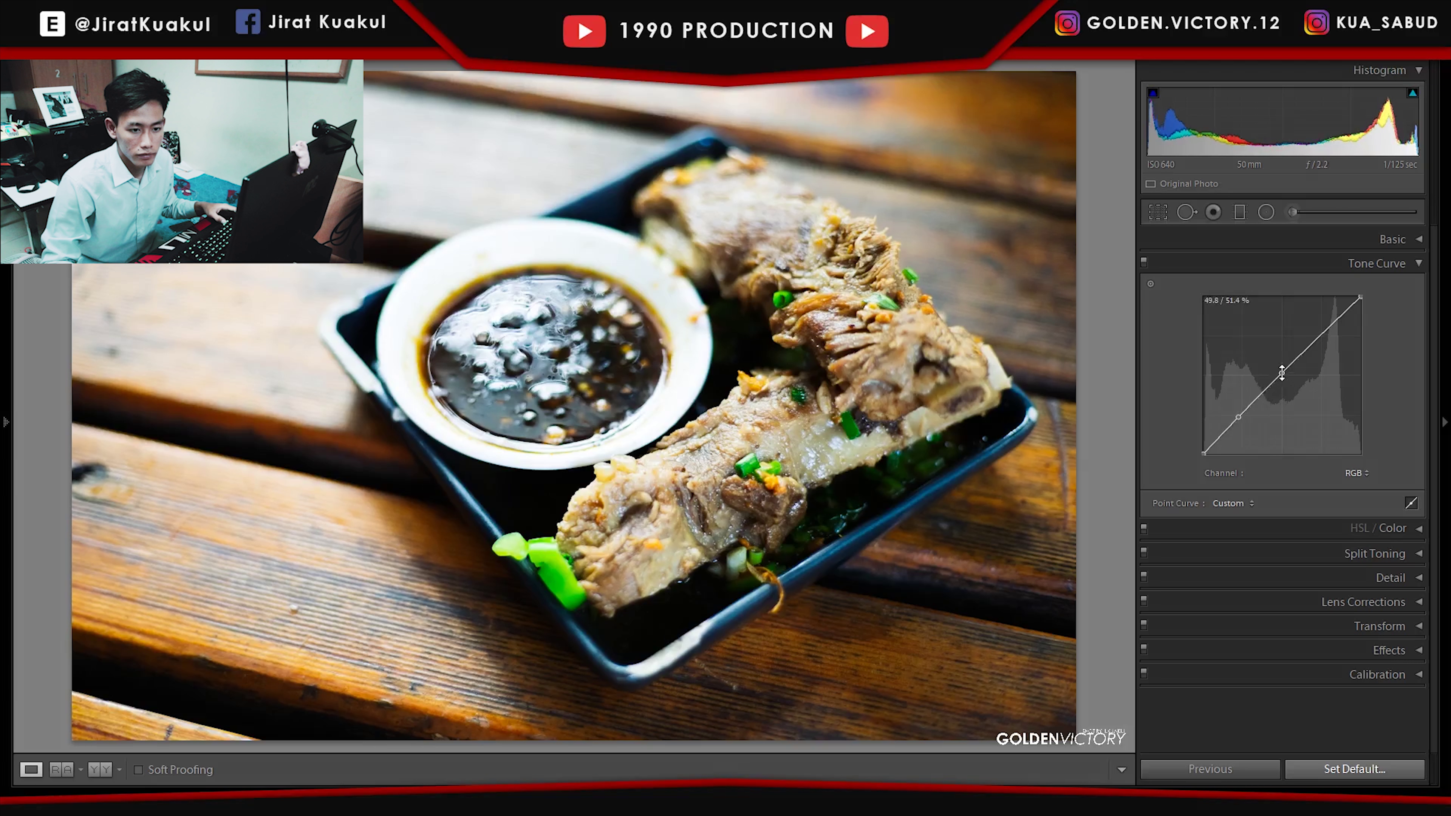
{"action": "left_click", "coordinate": [1322, 333]}
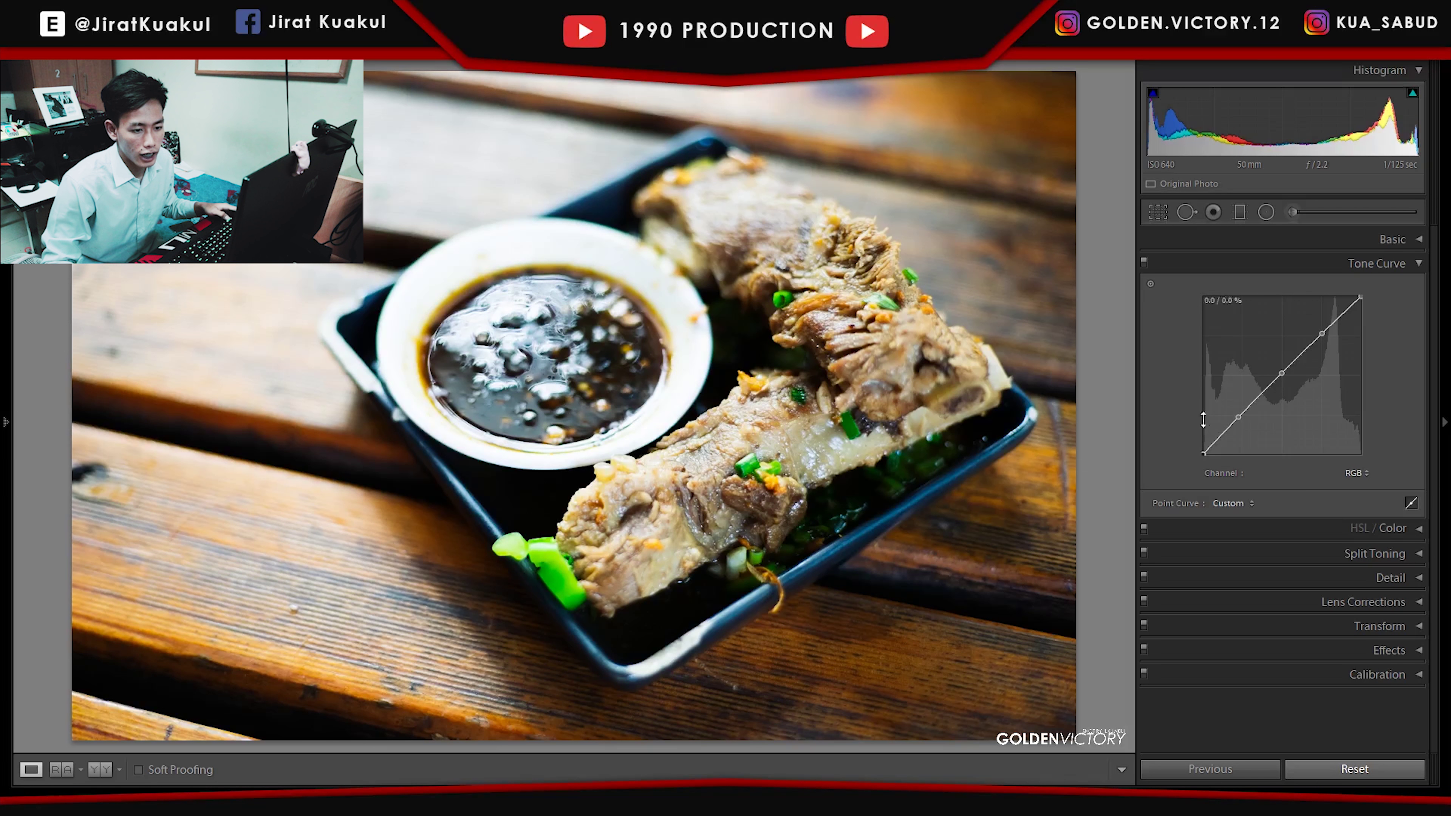
{"action": "left_click_drag", "start_coordinate": [1203, 453], "coordinate": [1181, 429]}
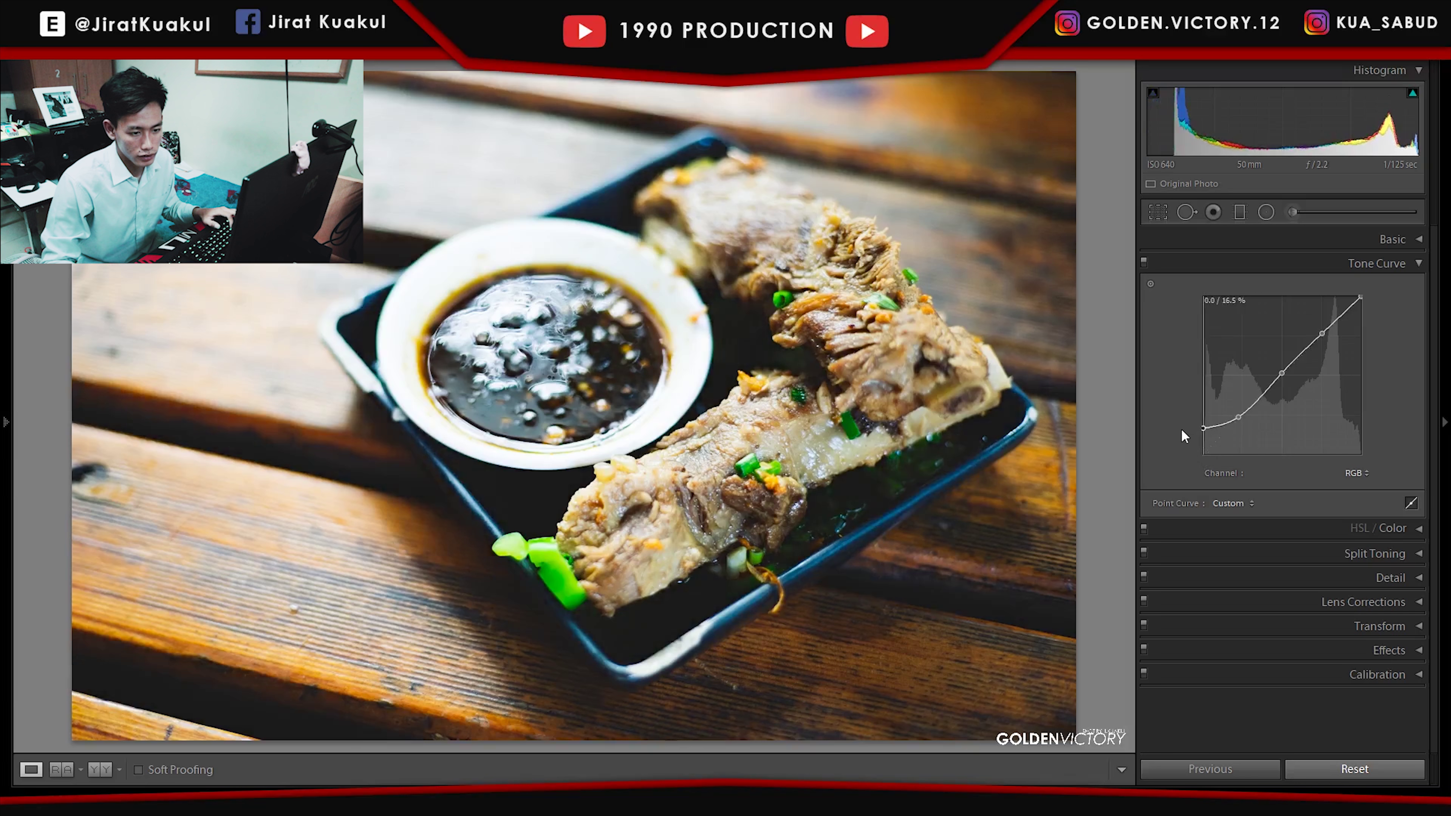
{"action": "left_click_drag", "start_coordinate": [1181, 436], "coordinate": [1180, 432]}
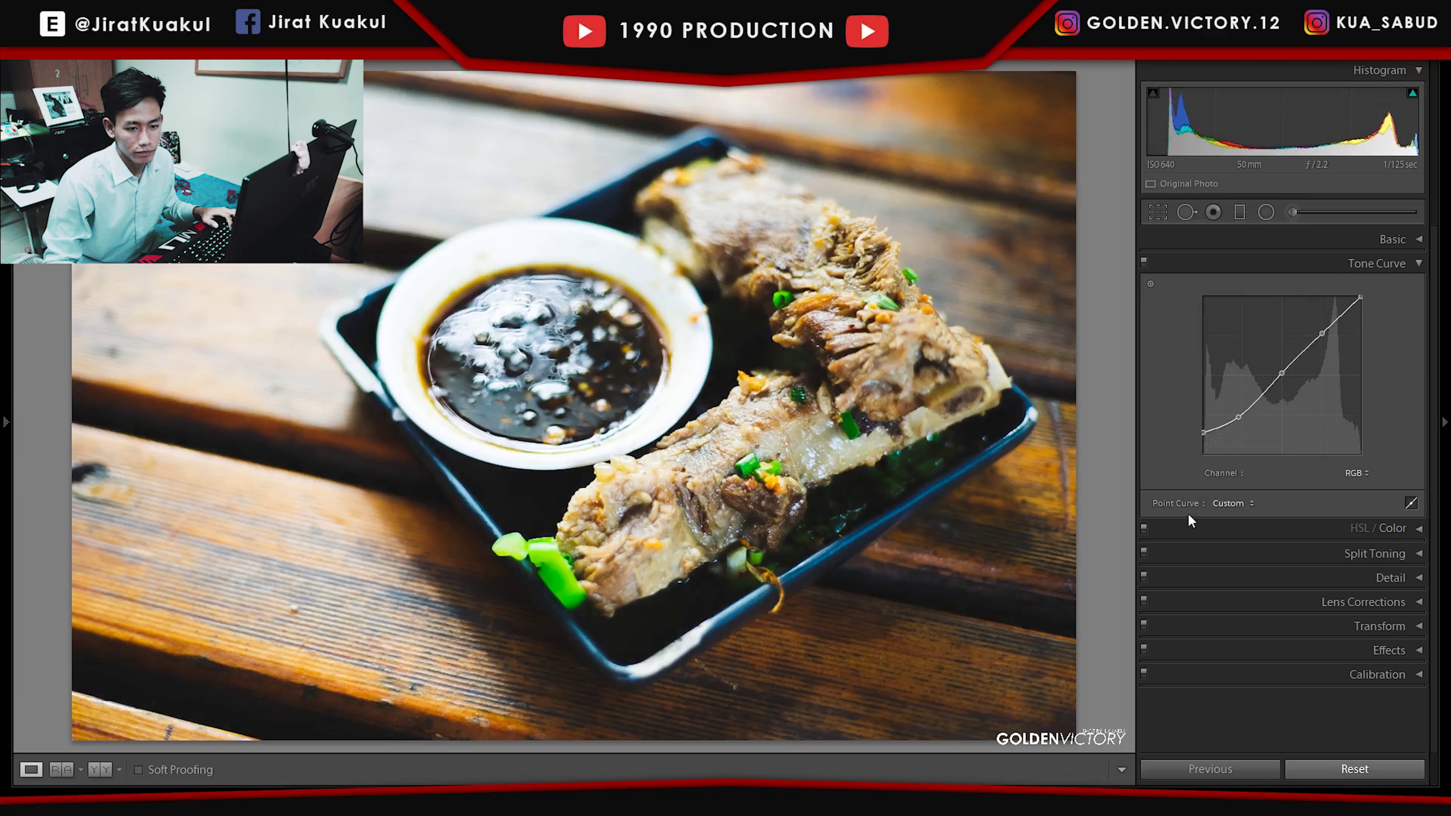
{"action": "mouse_move", "coordinate": [1360, 297]}
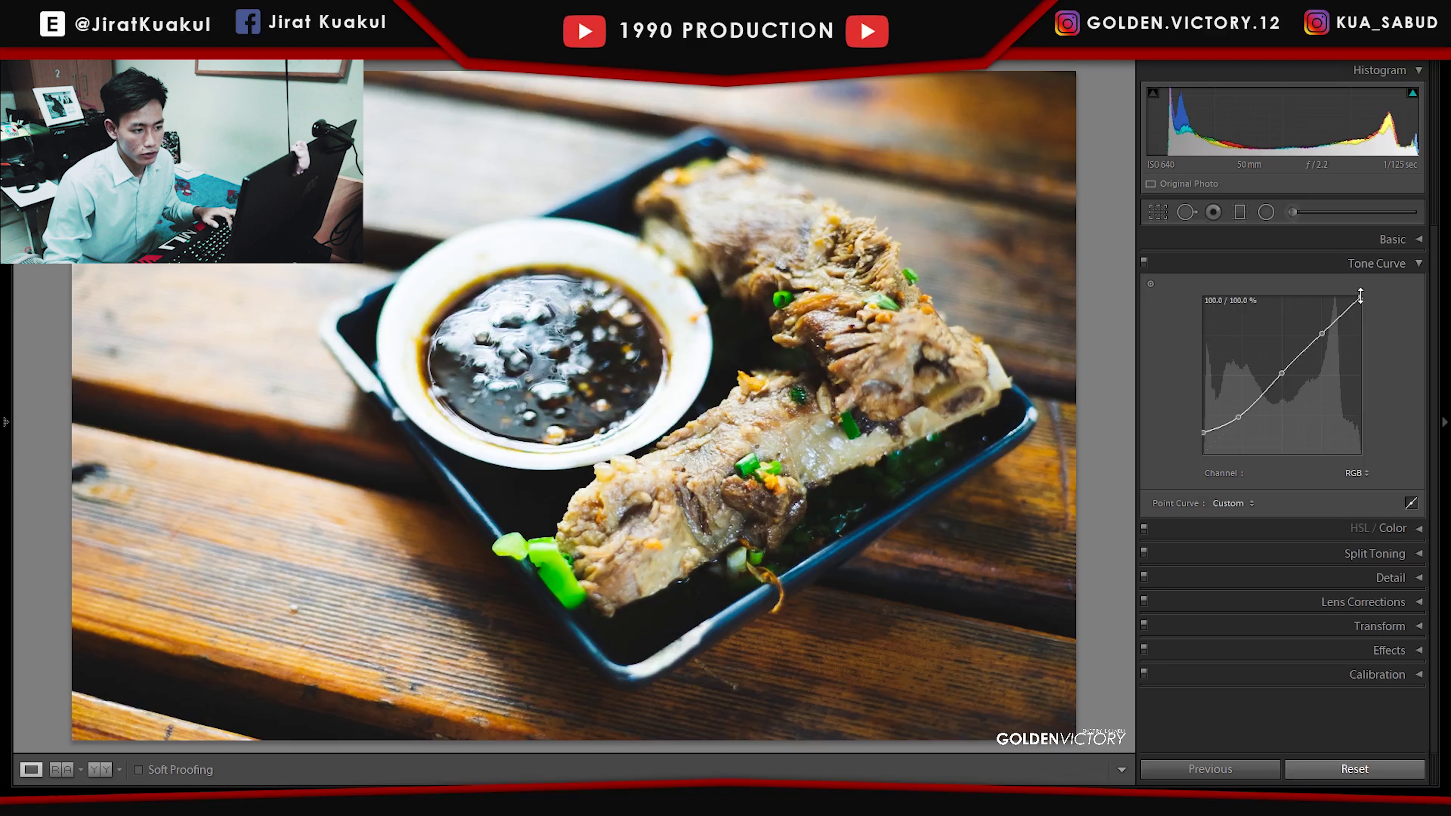
Lower the RGB curve's white endpoint and raise the midtone to about 49.8/54.9
{"action": "mouse_move", "coordinate": [1361, 297]}
{"action": "left_mouse_down"}
{"action": "mouse_move", "coordinate": [1380, 324]}
{"action": "mouse_move", "coordinate": [1387, 304]}
{"action": "left_mouse_up"}
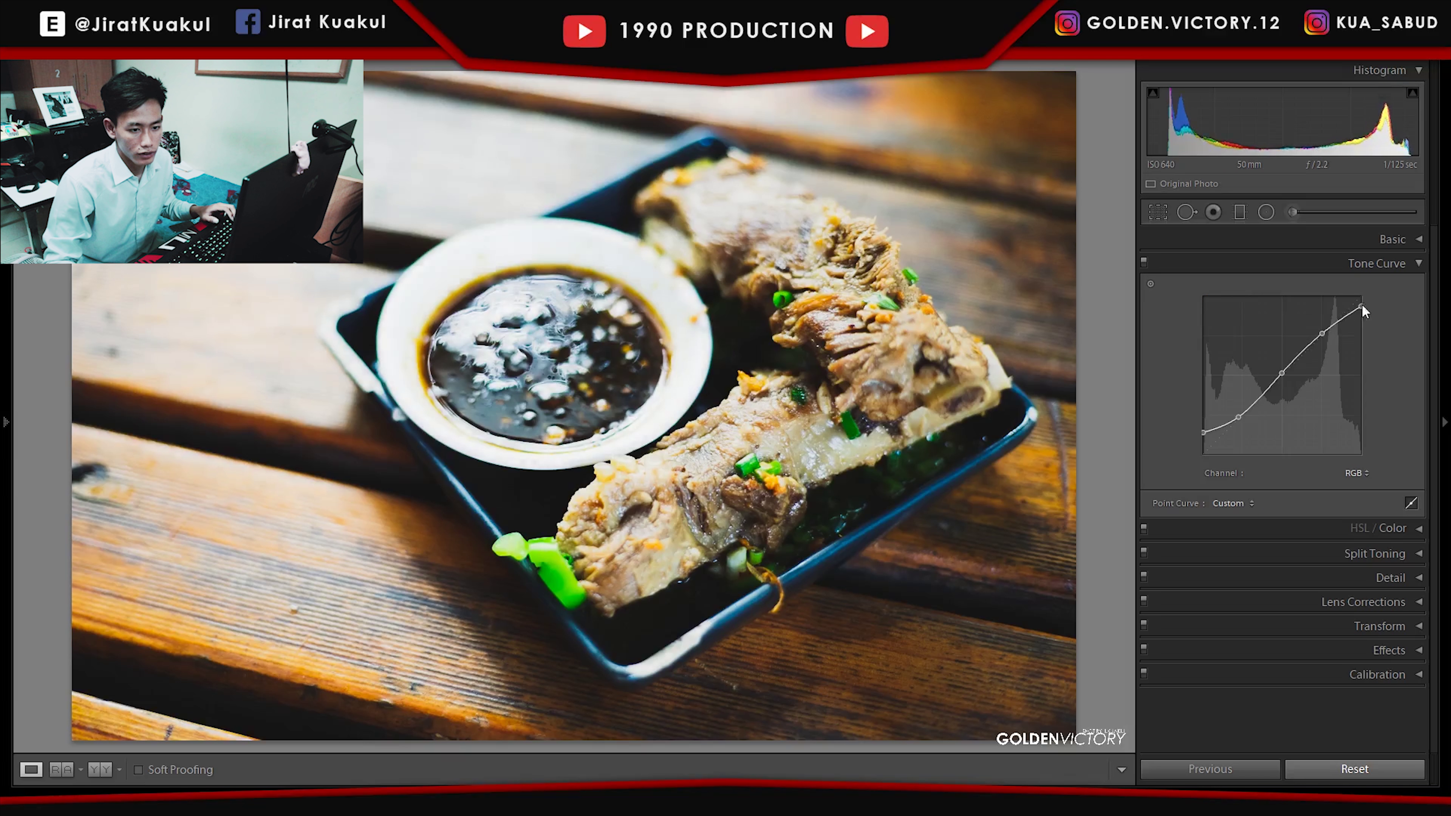
{"action": "left_click_drag", "start_coordinate": [1280, 372], "coordinate": [1284, 366]}
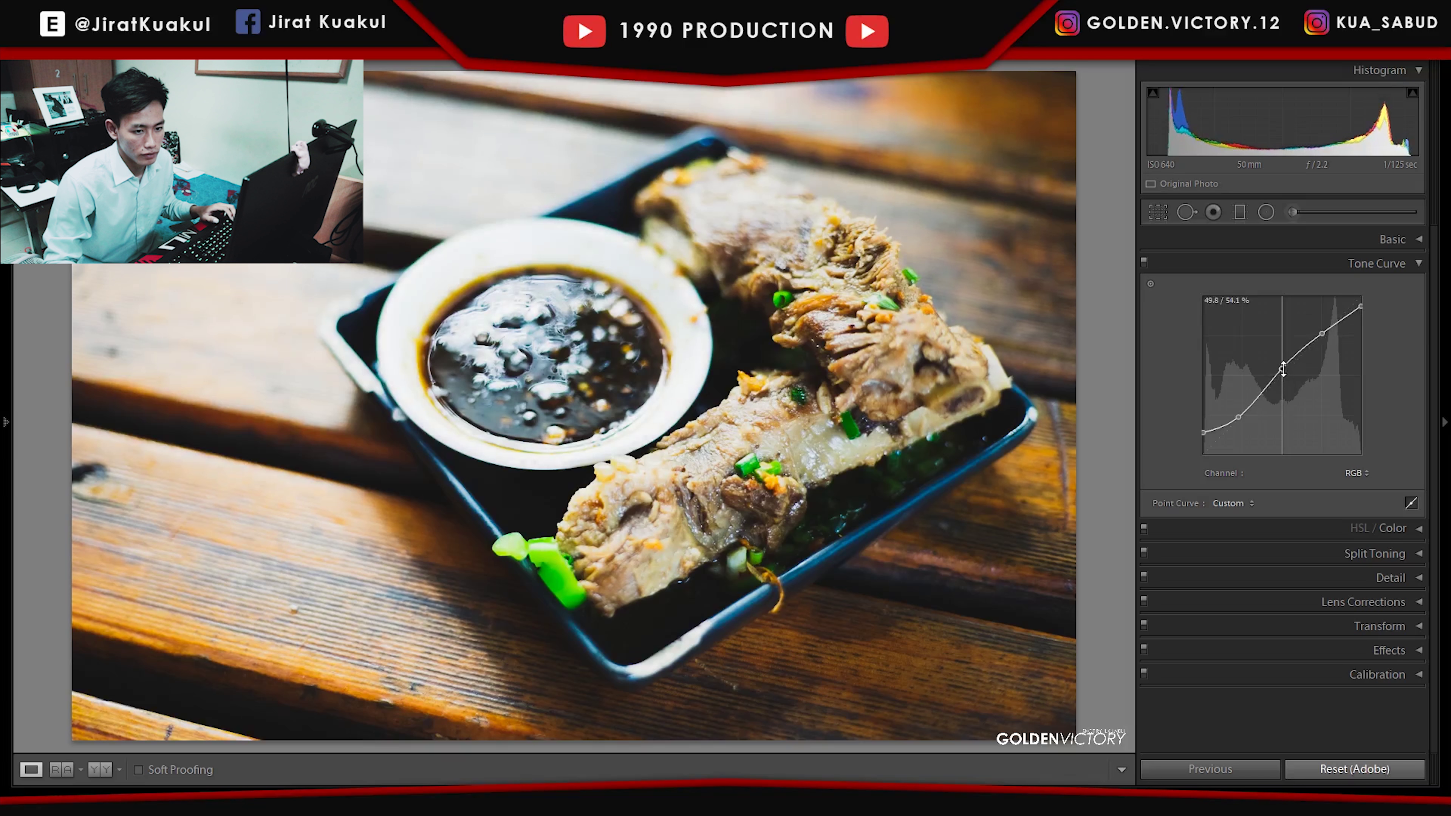
{"action": "left_click_drag", "start_coordinate": [1284, 367], "coordinate": [1282, 368]}
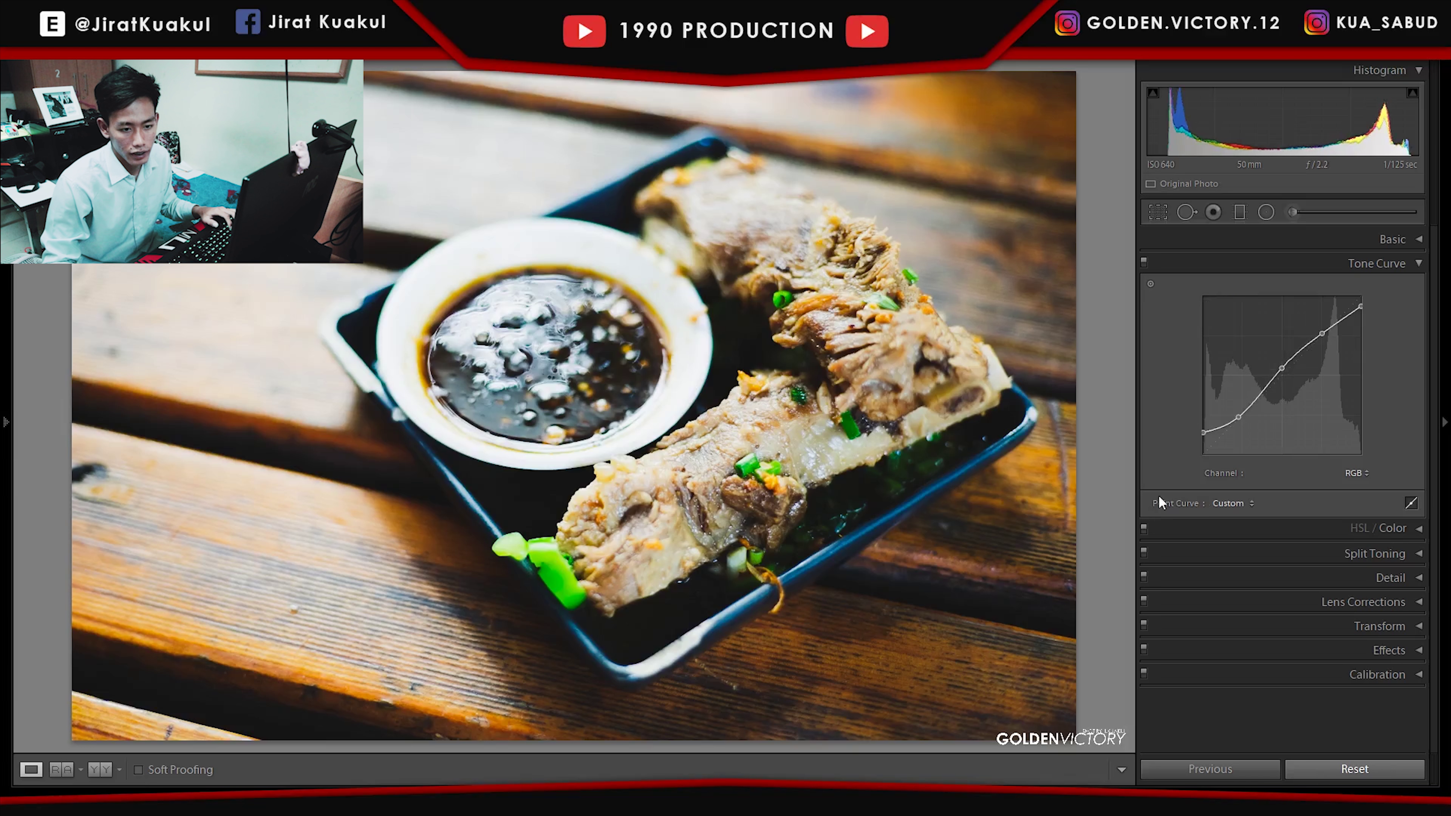
In HSL, set Orange Luminance +25 and Orange Hue −7
{"action": "left_click", "coordinate": [1424, 261]}
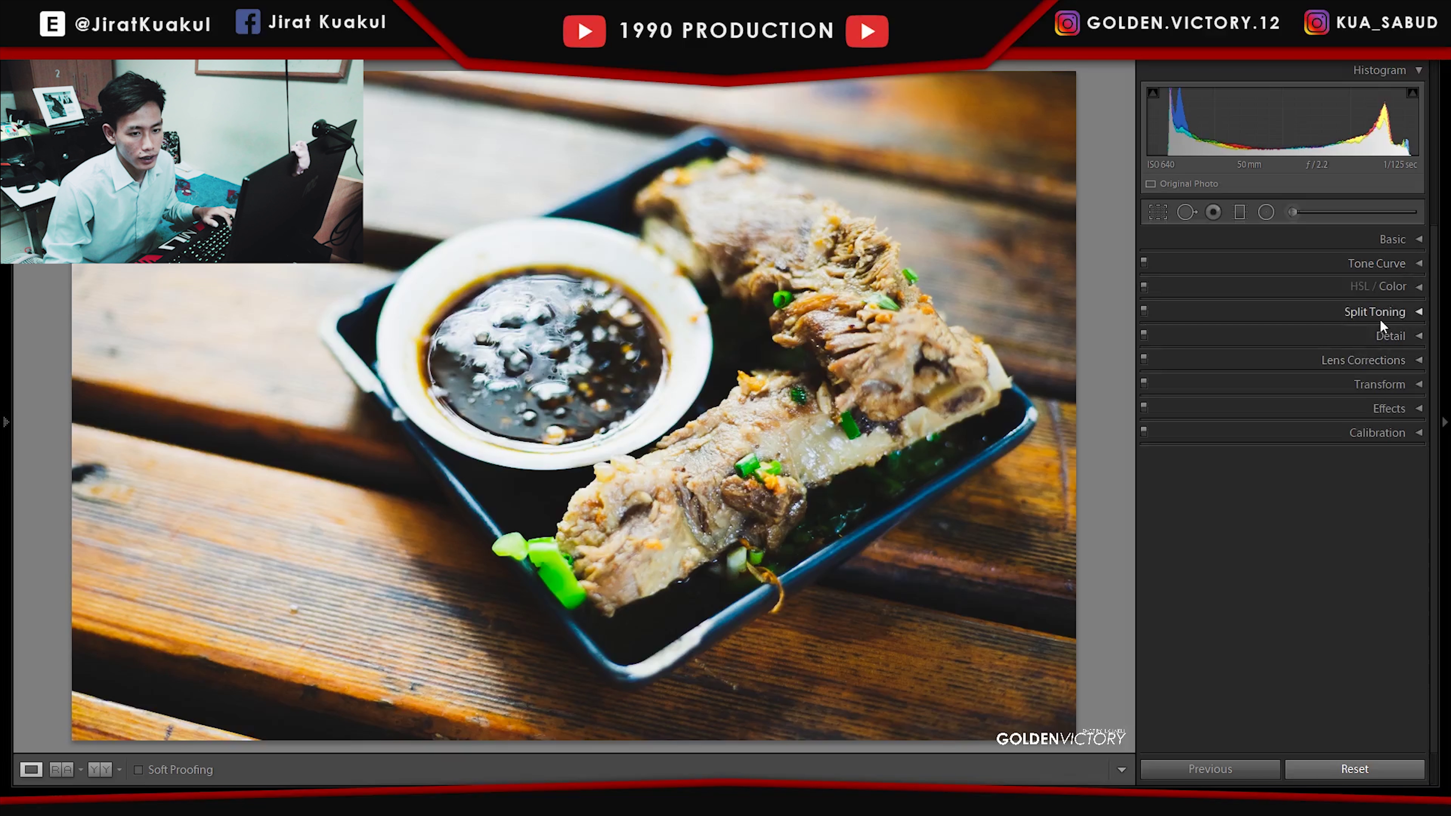
{"action": "left_click", "coordinate": [1393, 285]}
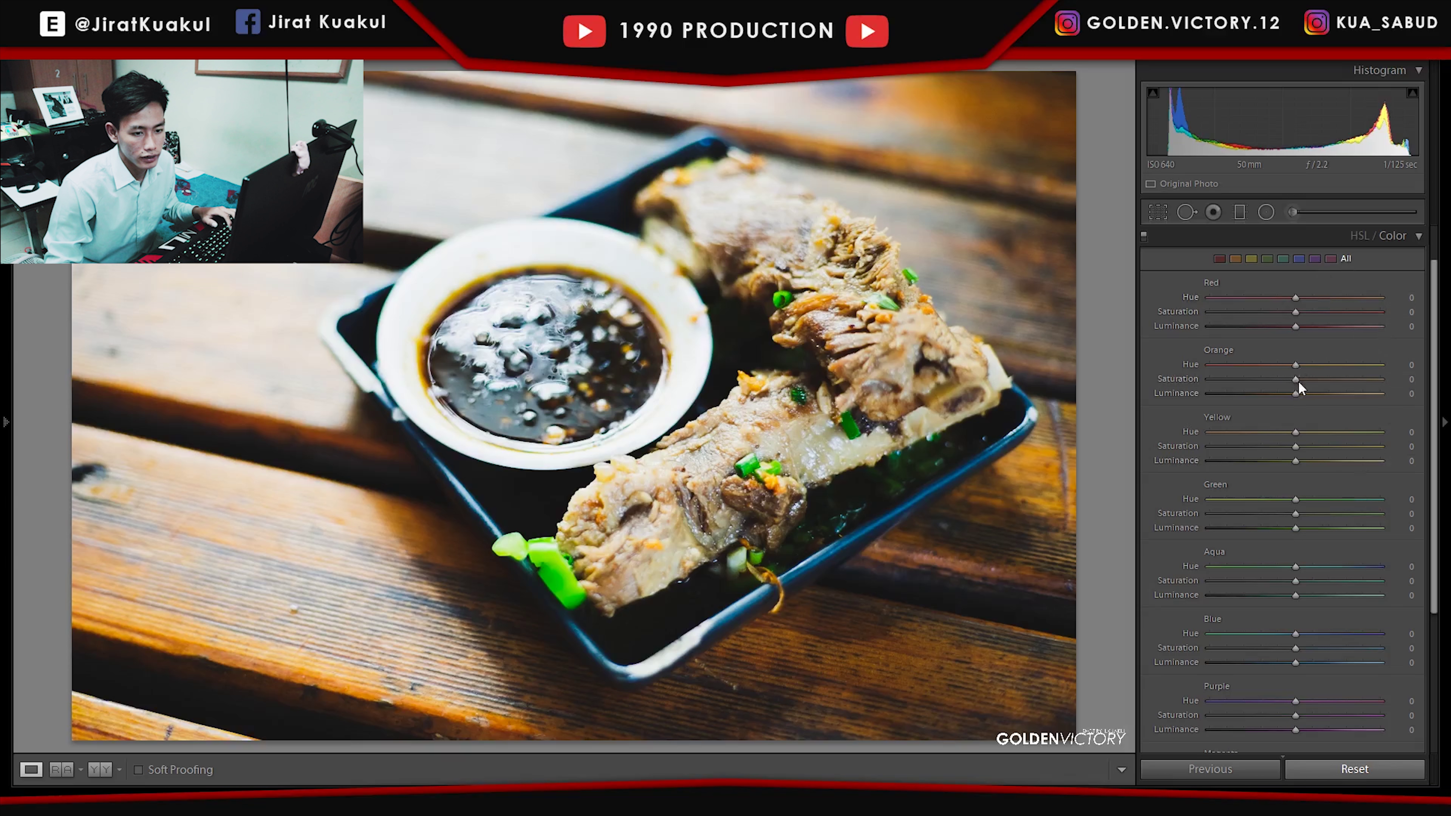
{"action": "left_click_drag", "start_coordinate": [1296, 393], "coordinate": [1316, 395]}
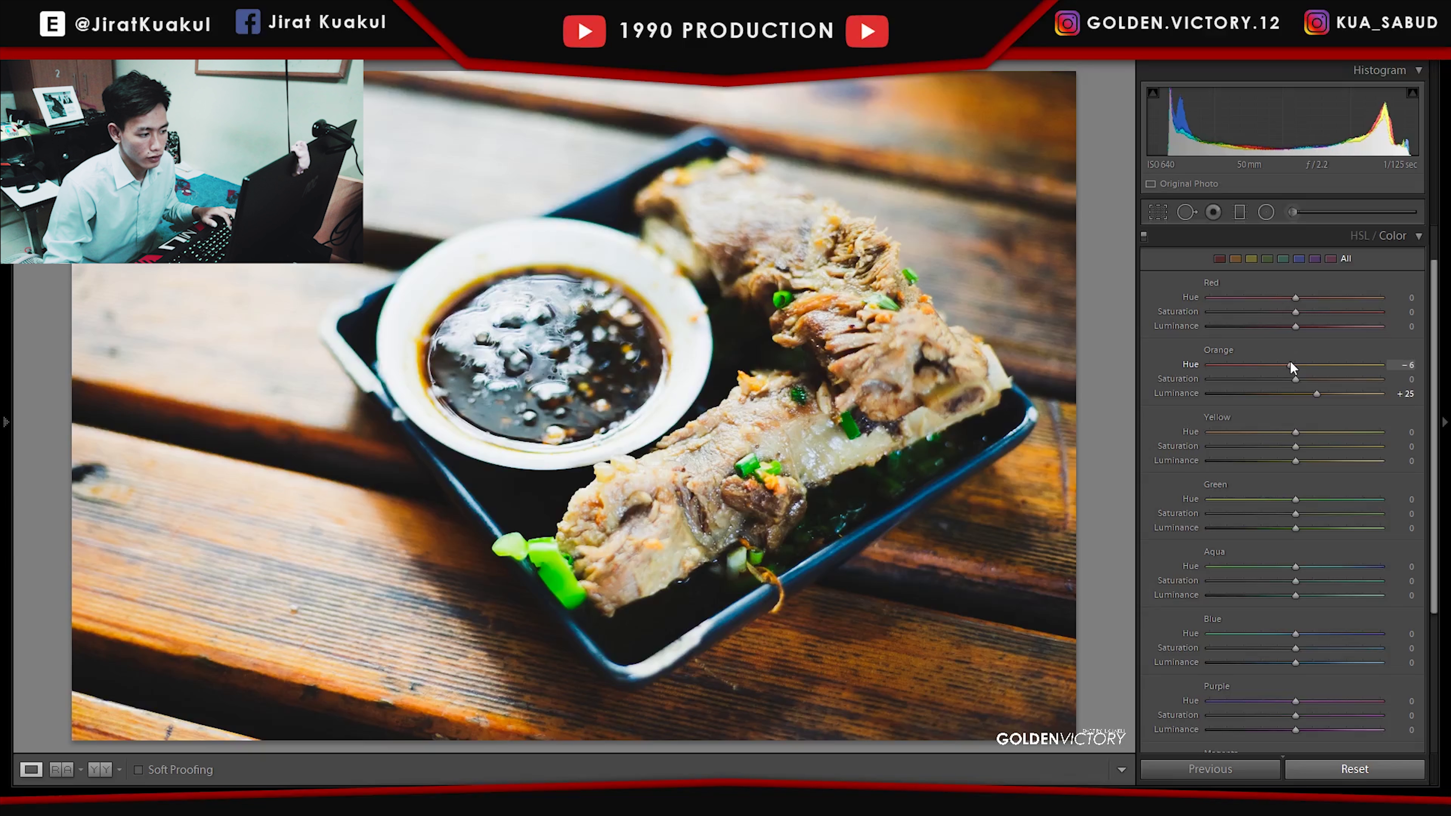
{"action": "left_click_drag", "start_coordinate": [1290, 363], "coordinate": [1289, 364]}
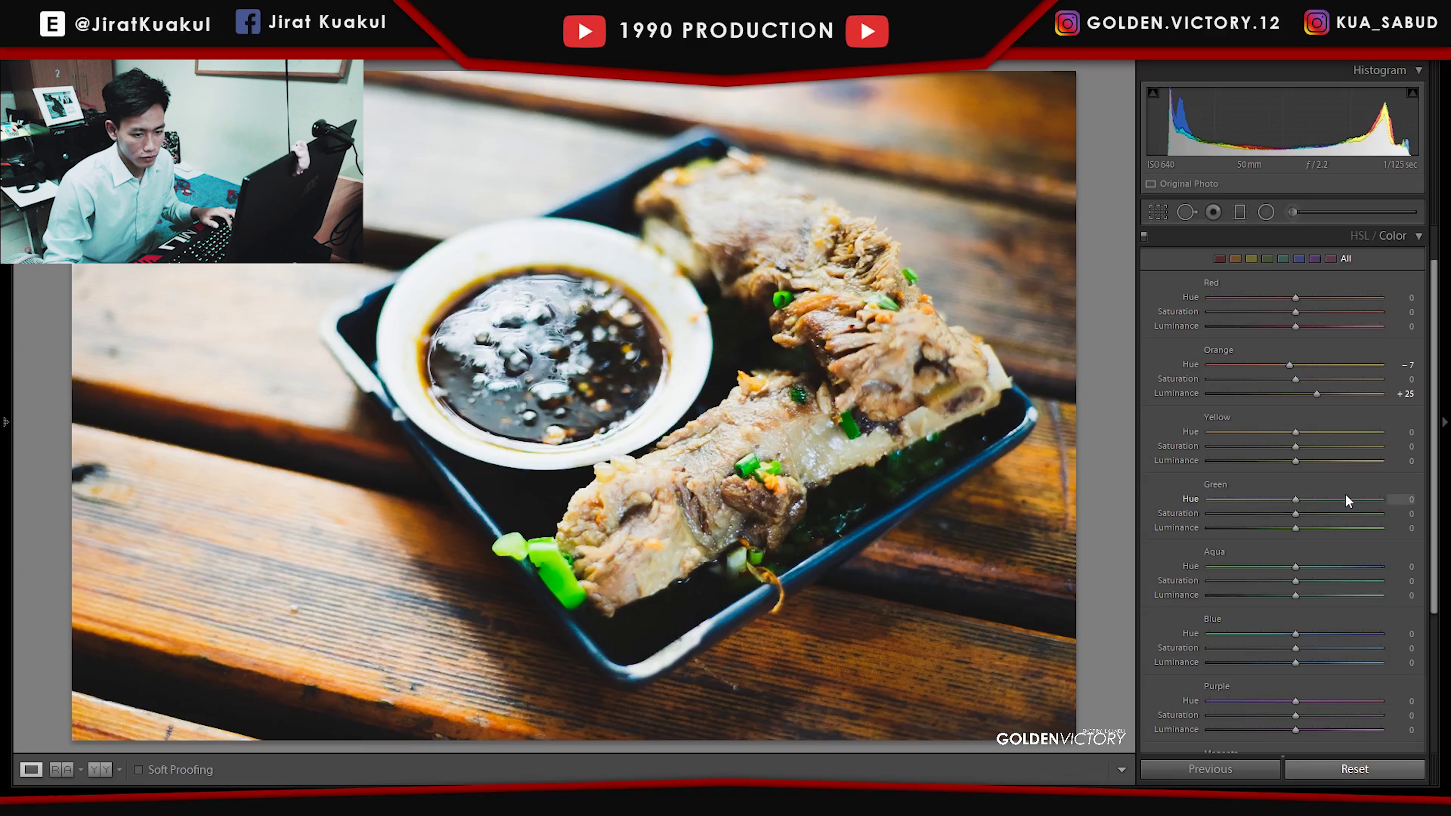
Set Green Hue +64, Saturation −63 and Luminance −22 to recolour the onions
{"action": "left_click_drag", "start_coordinate": [1345, 499], "coordinate": [1349, 499]}
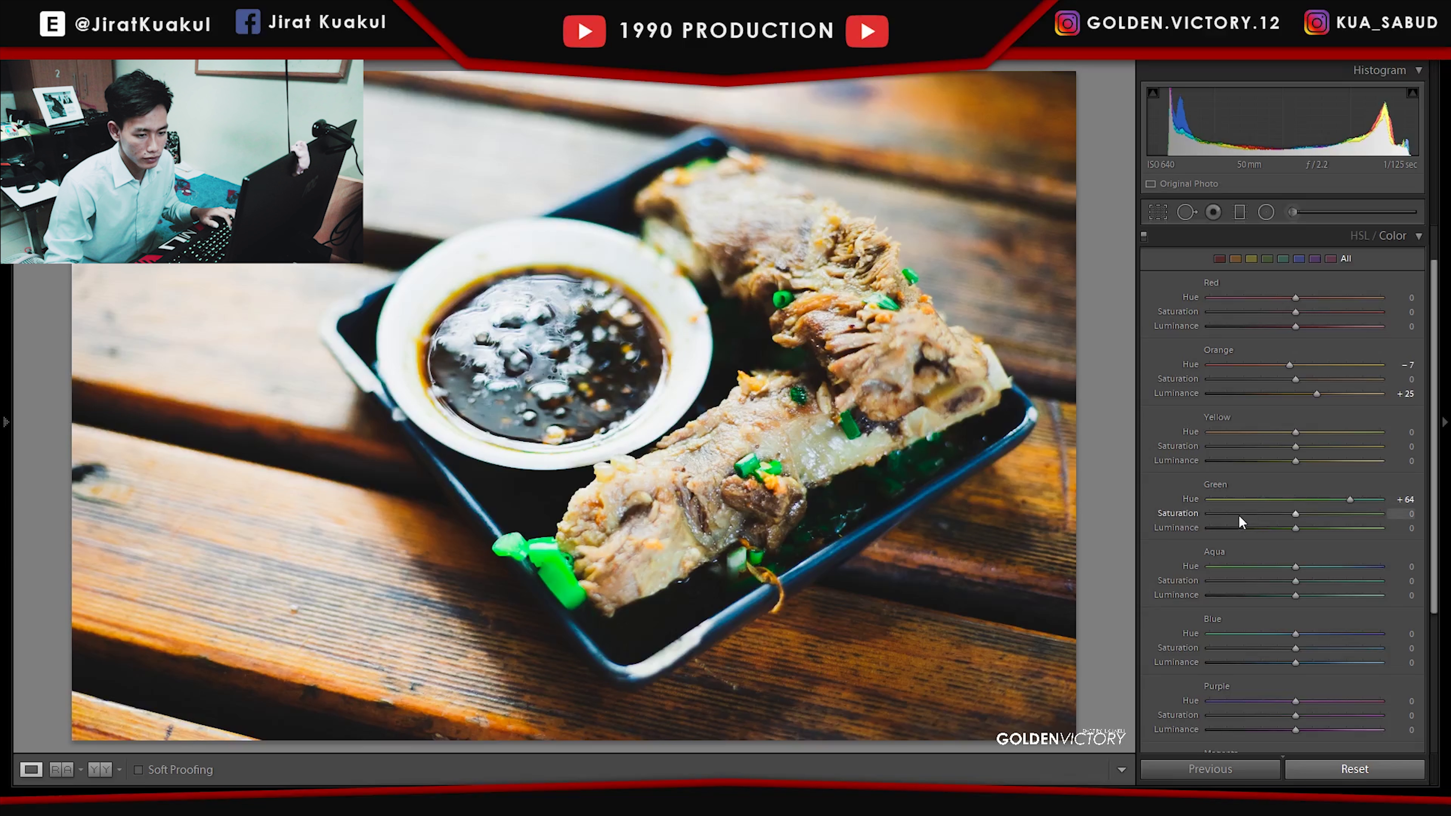
{"action": "left_click", "coordinate": [1240, 513]}
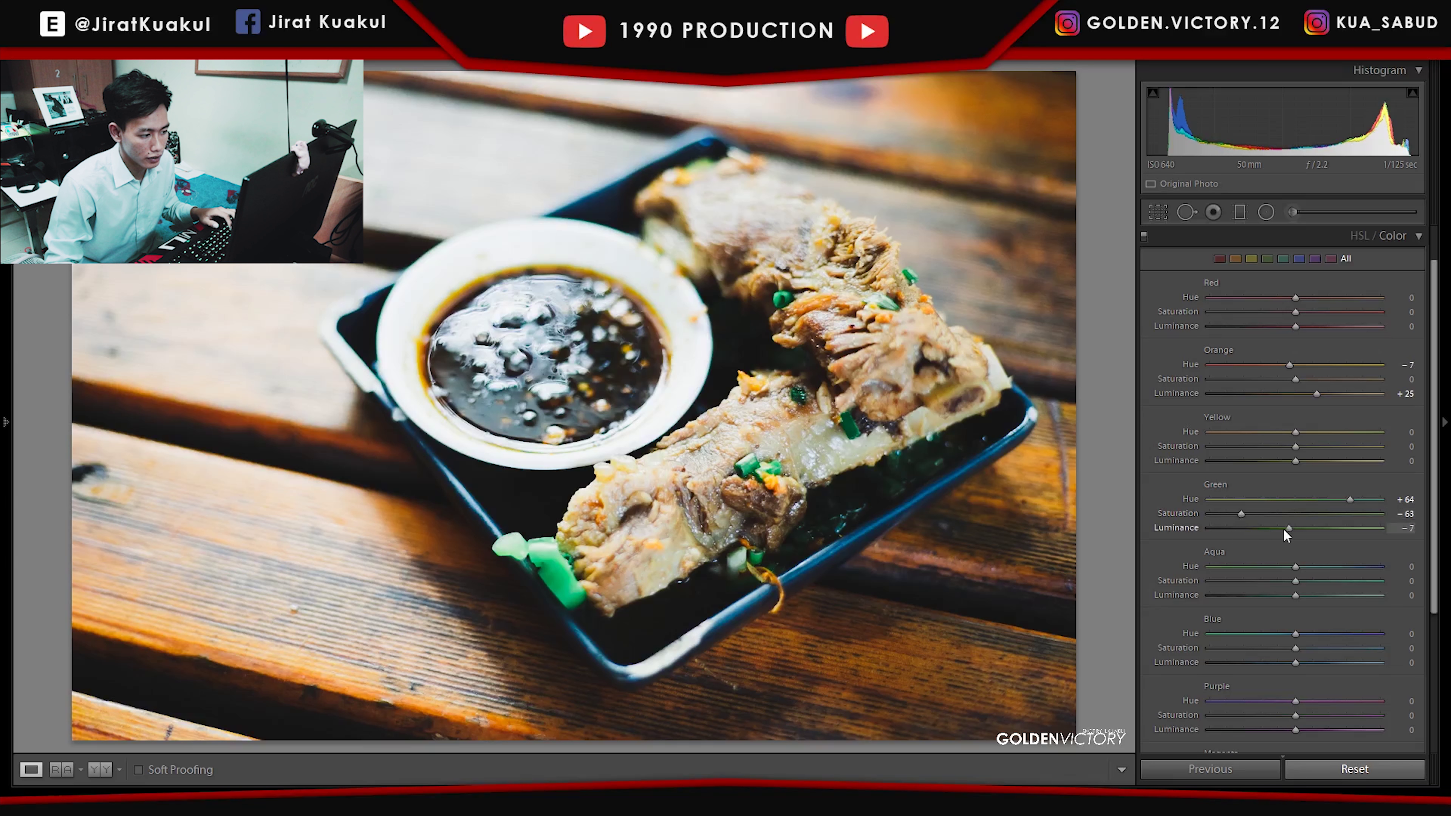
{"action": "left_click_drag", "start_coordinate": [1295, 527], "coordinate": [1271, 528]}
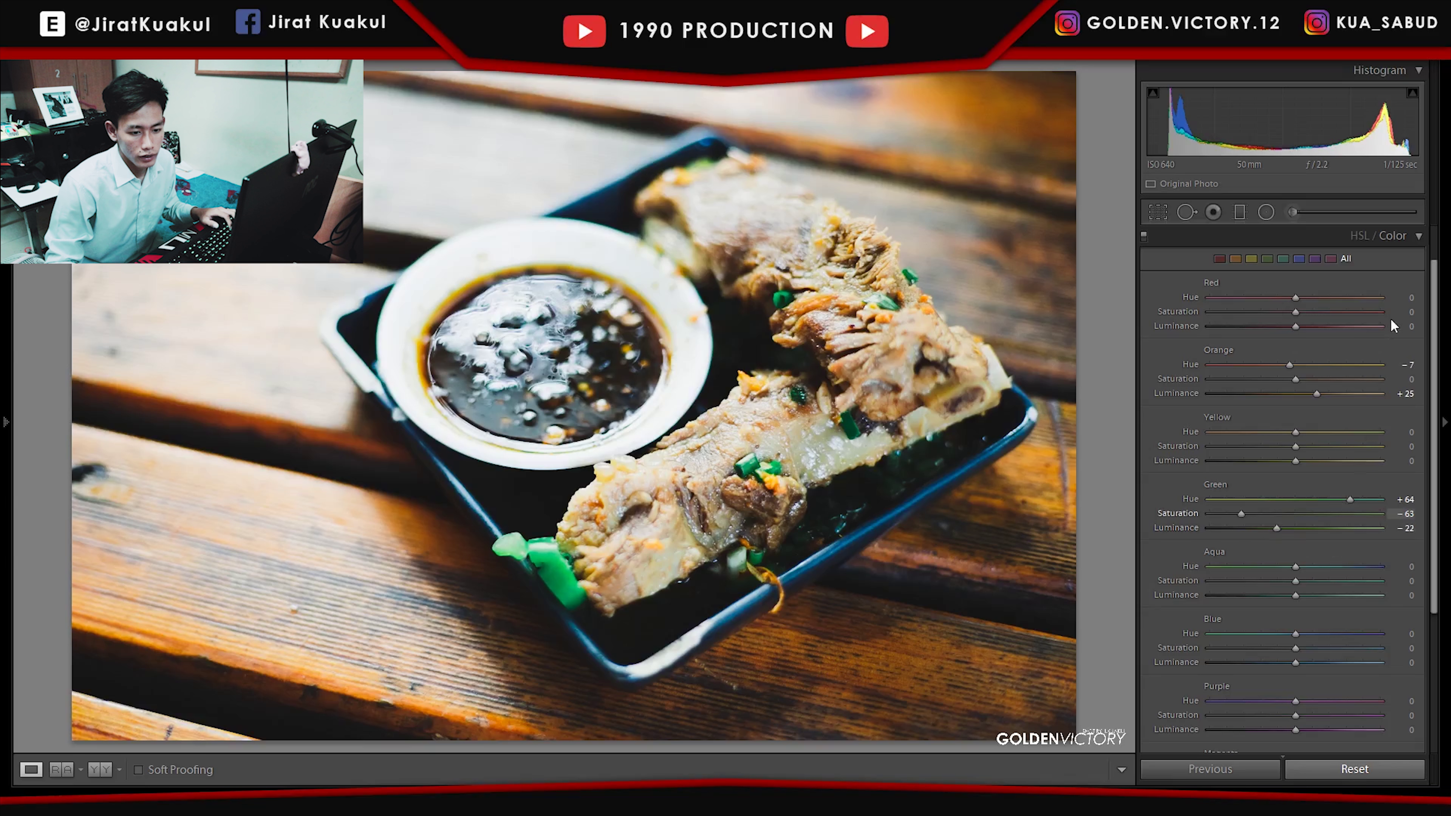
{"action": "left_click_drag", "start_coordinate": [1440, 345], "coordinate": [1434, 382]}
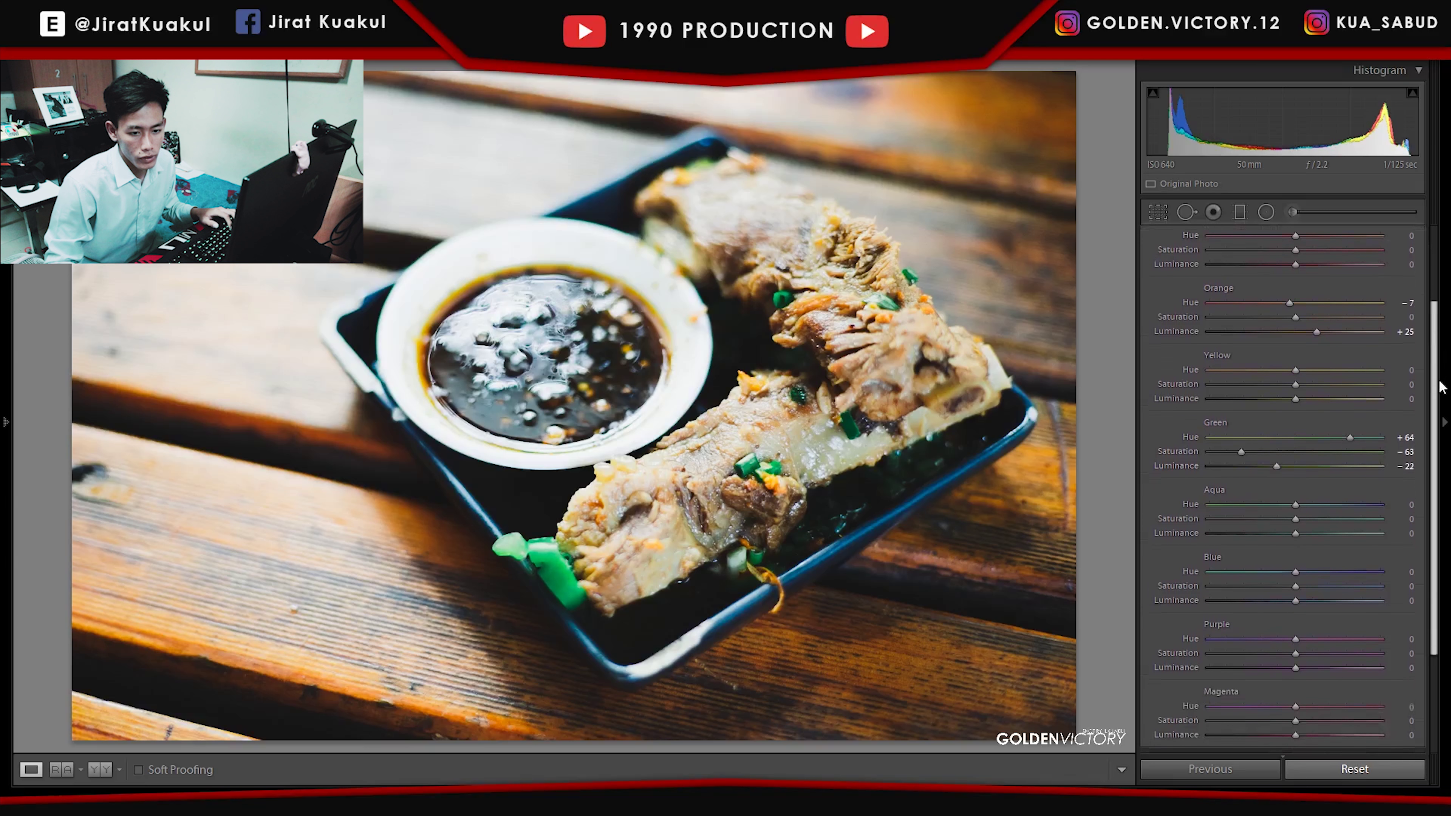
{"action": "scroll", "coordinate": [1417, 343], "scroll_direction": "up", "scroll_amount": 5}
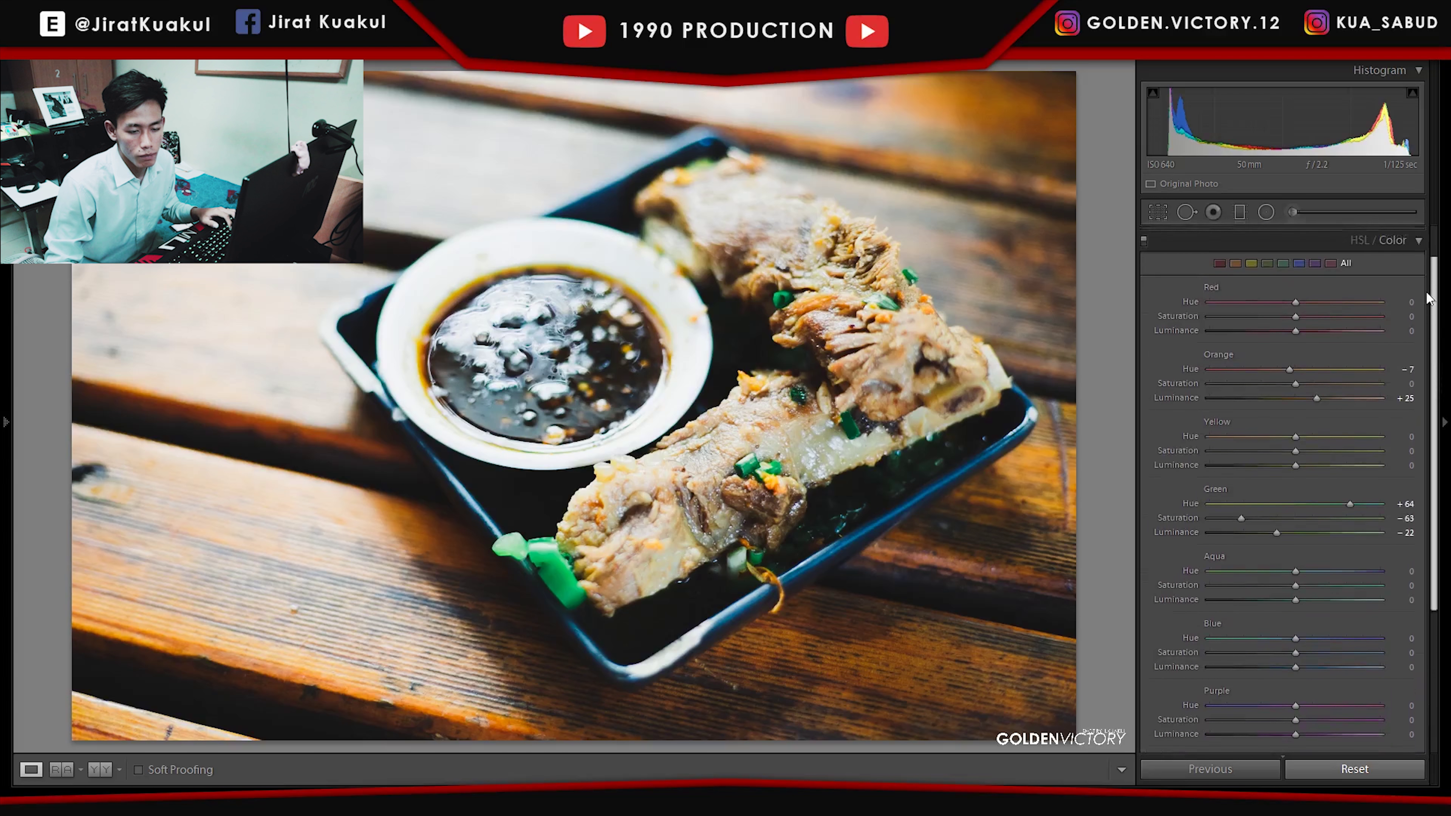
Check the Detail sharpening (Amount 63), then ease Exposure from +0.29 to +0.25
{"action": "left_click", "coordinate": [1406, 286]}
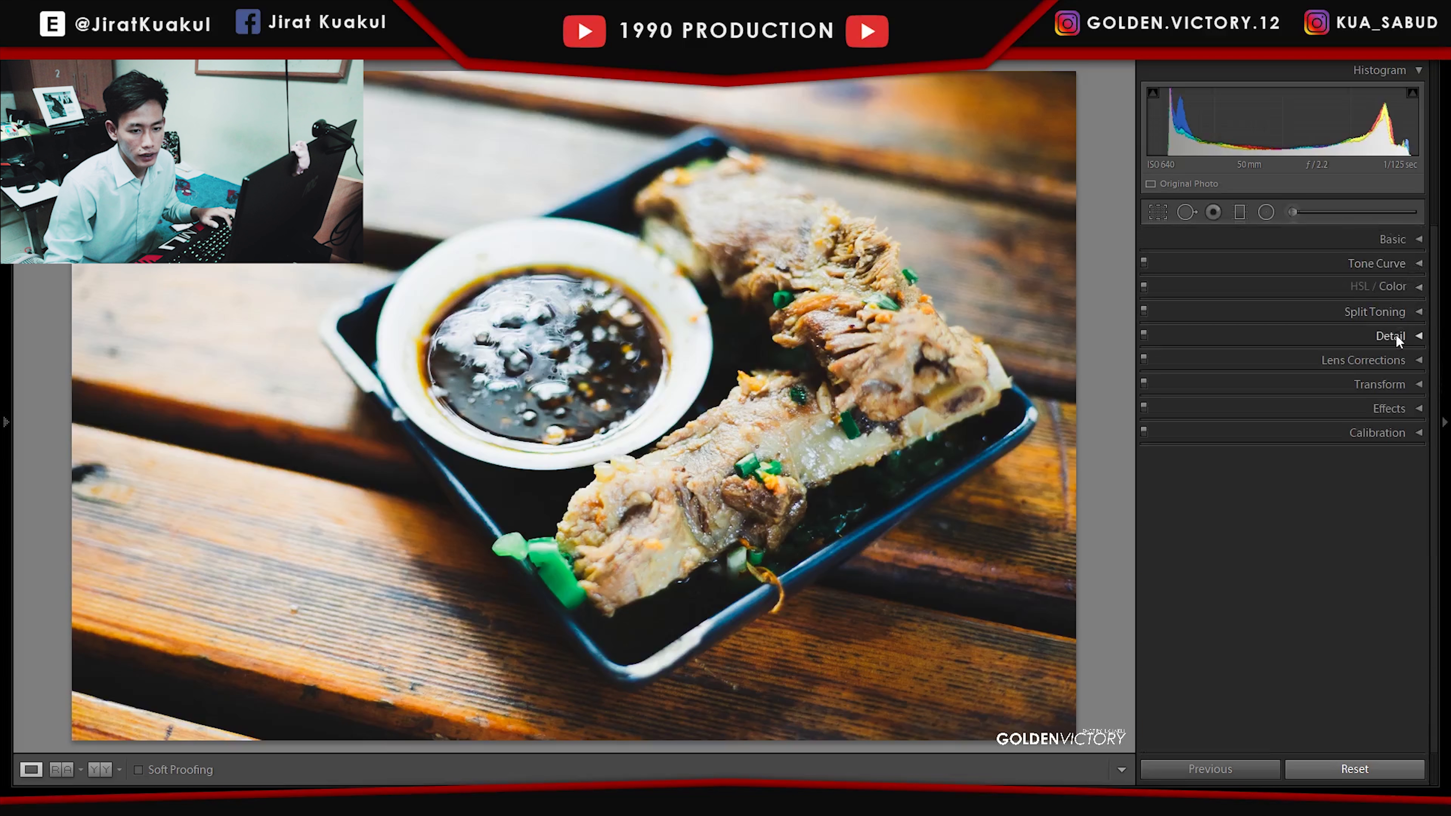
{"action": "left_click", "coordinate": [1411, 336]}
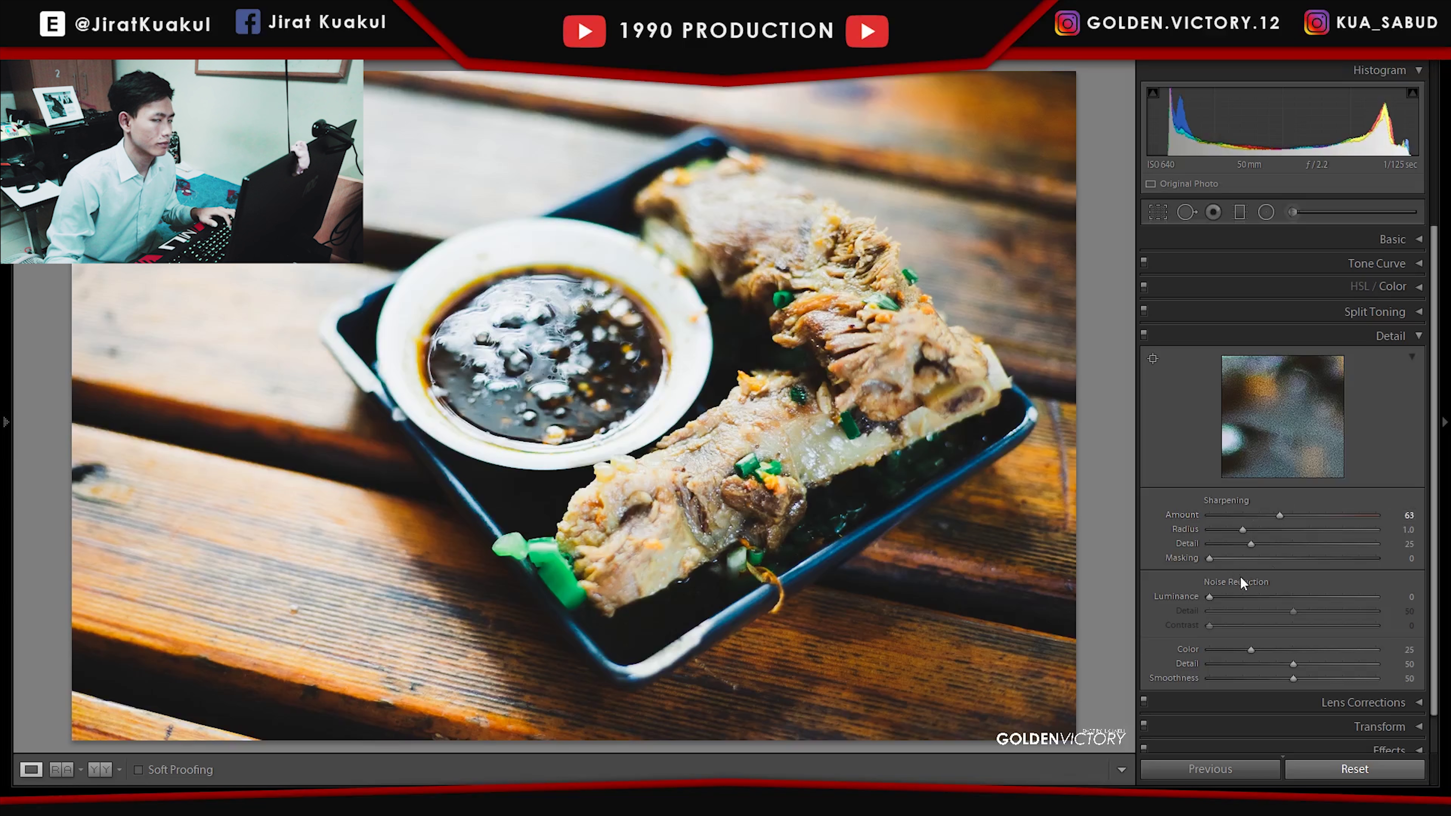
{"action": "left_click", "coordinate": [1414, 337]}
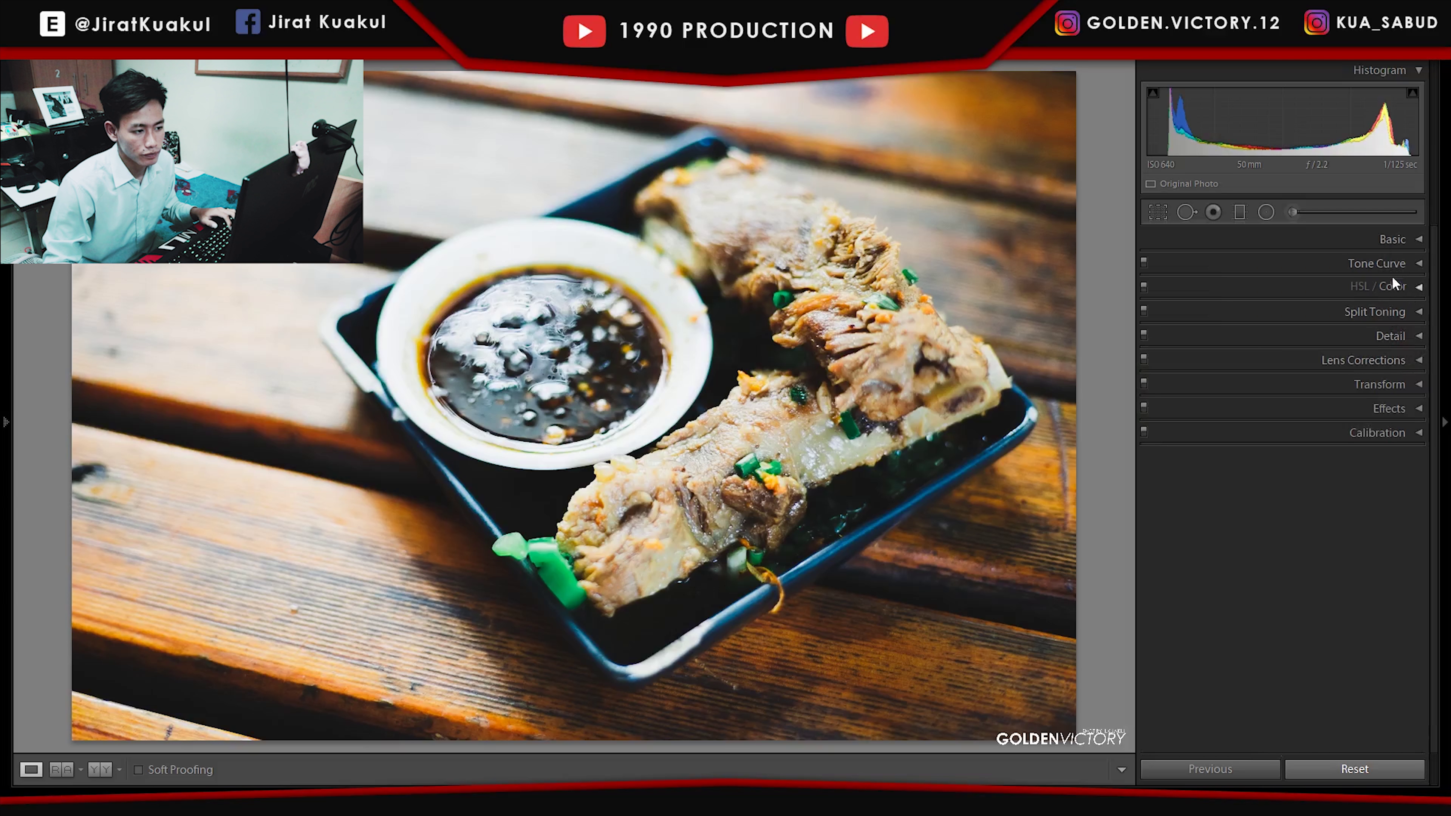
{"action": "left_click", "coordinate": [1400, 238]}
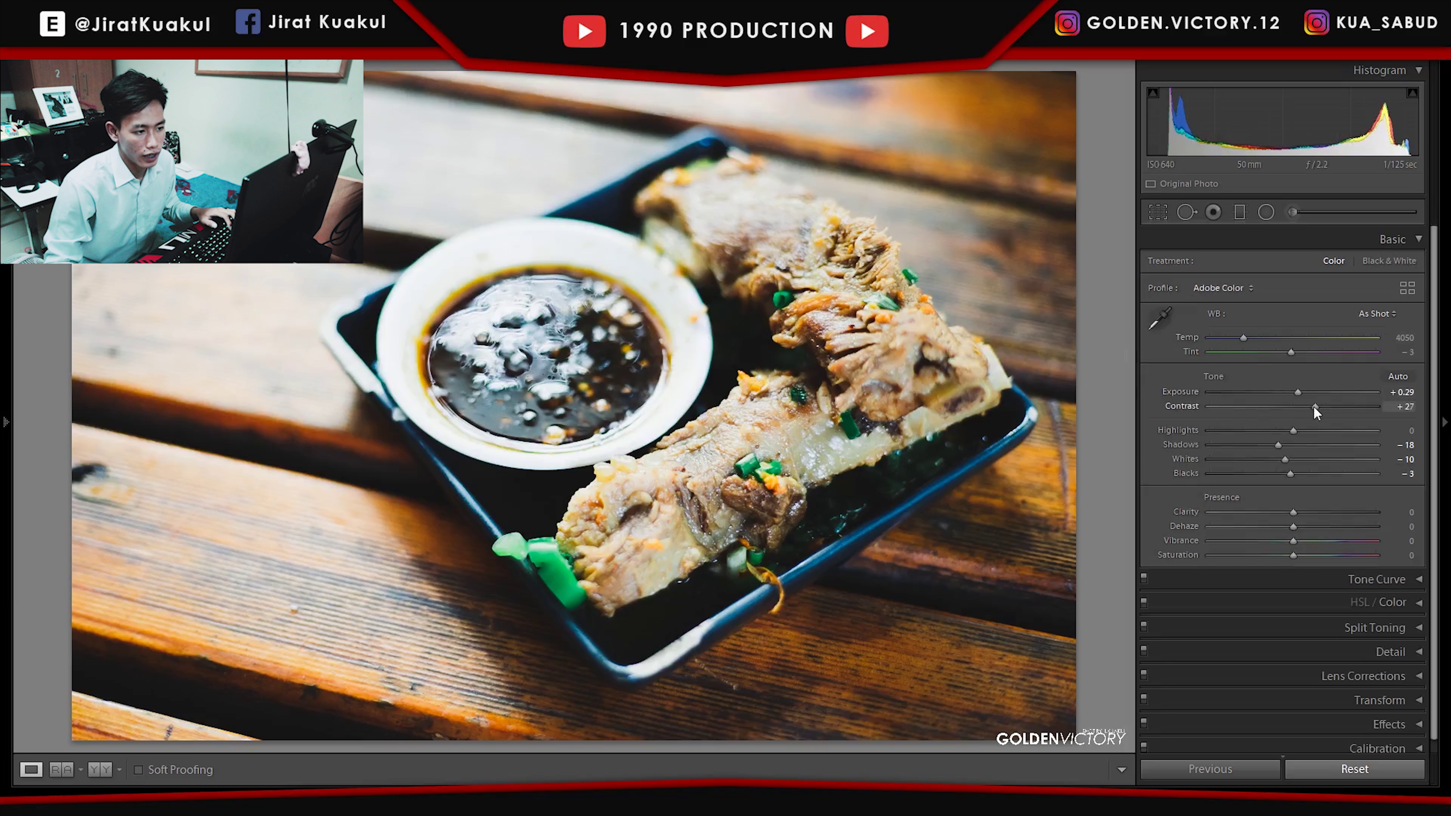
{"action": "left_click_drag", "start_coordinate": [1299, 393], "coordinate": [1296, 391]}
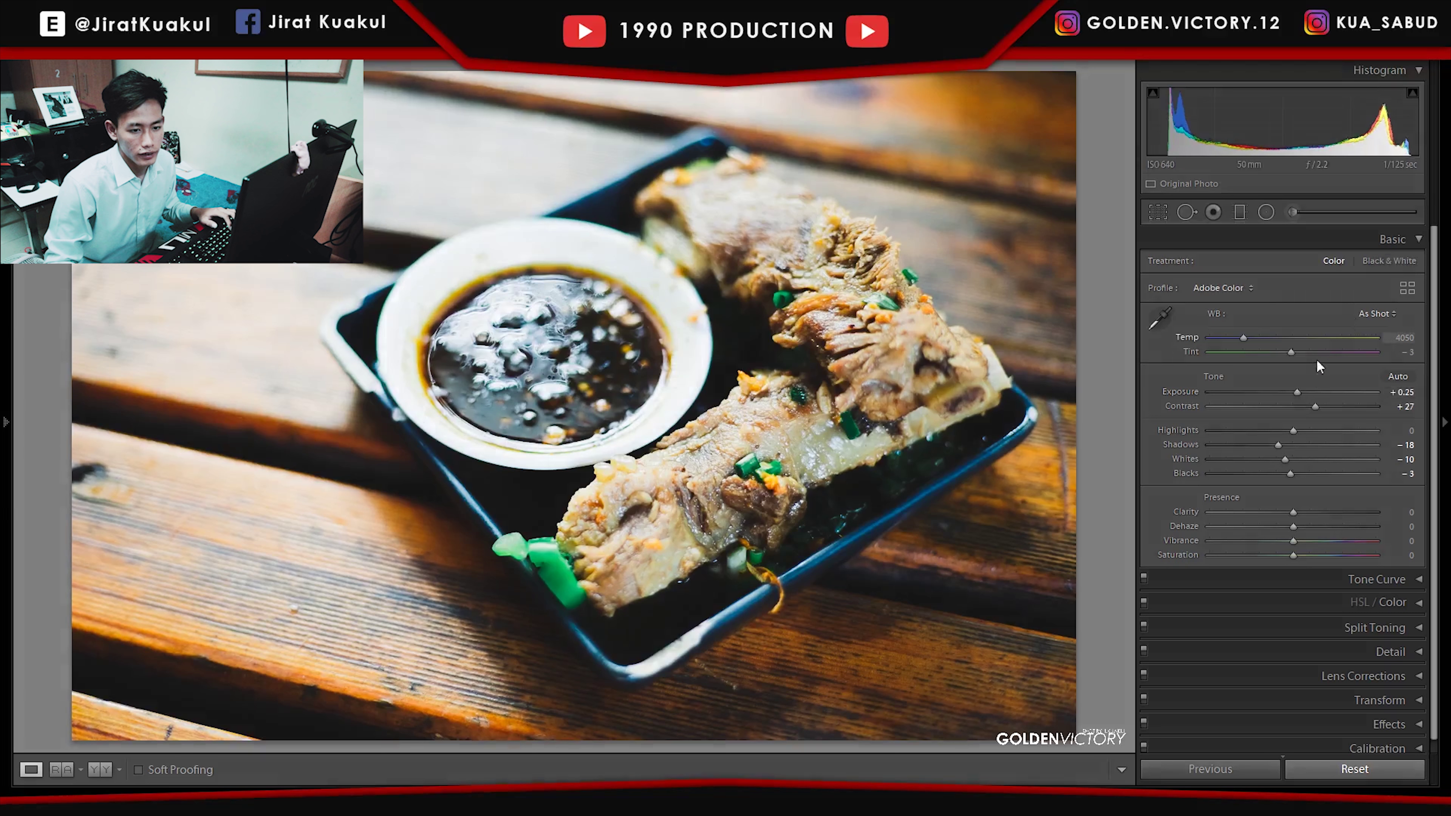
{"action": "left_click", "coordinate": [1411, 239]}
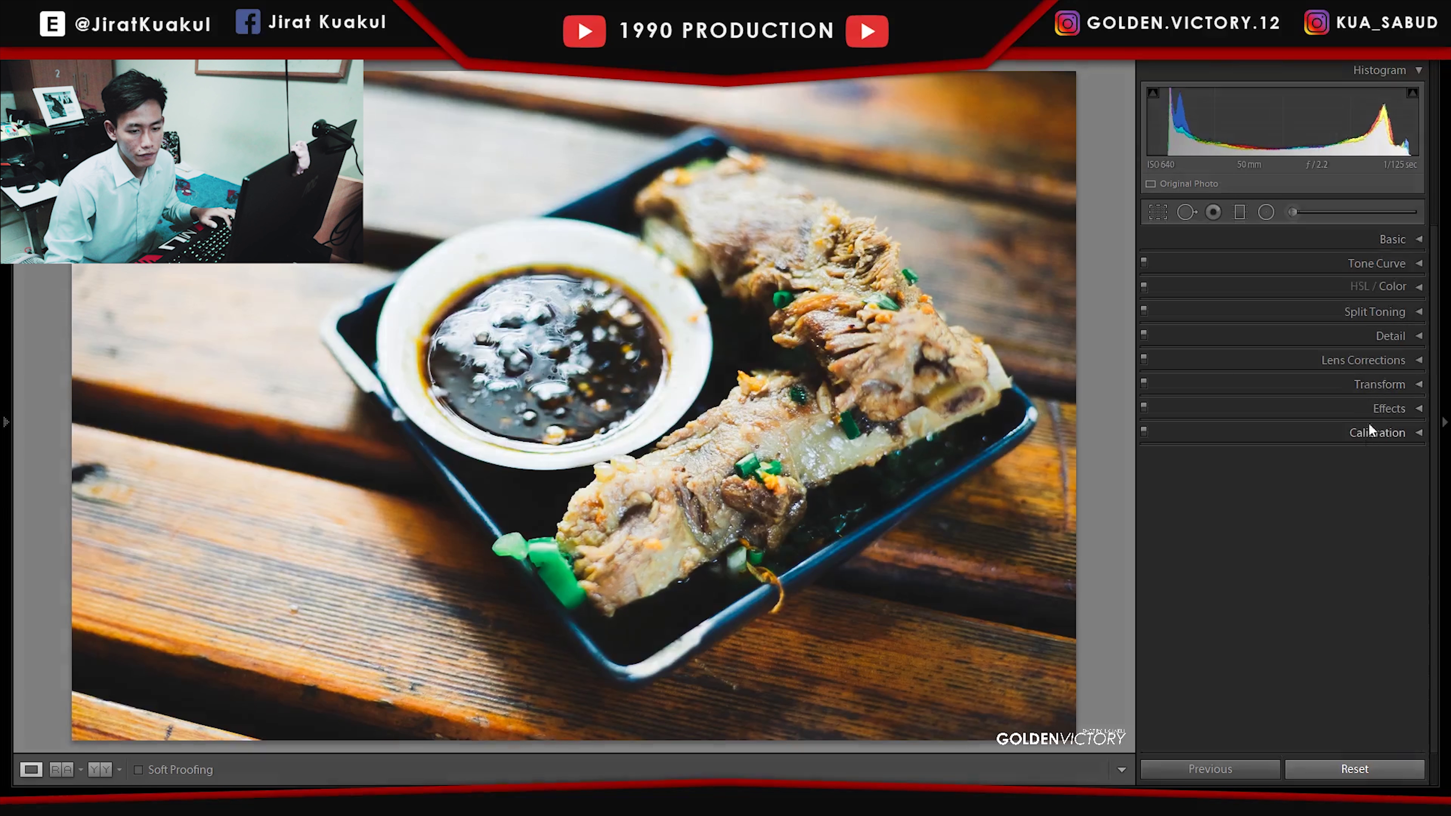
Add film grain at Amount 29 and Size 61, zooming into the bowl rim to check texture
{"action": "left_click", "coordinate": [1388, 407]}
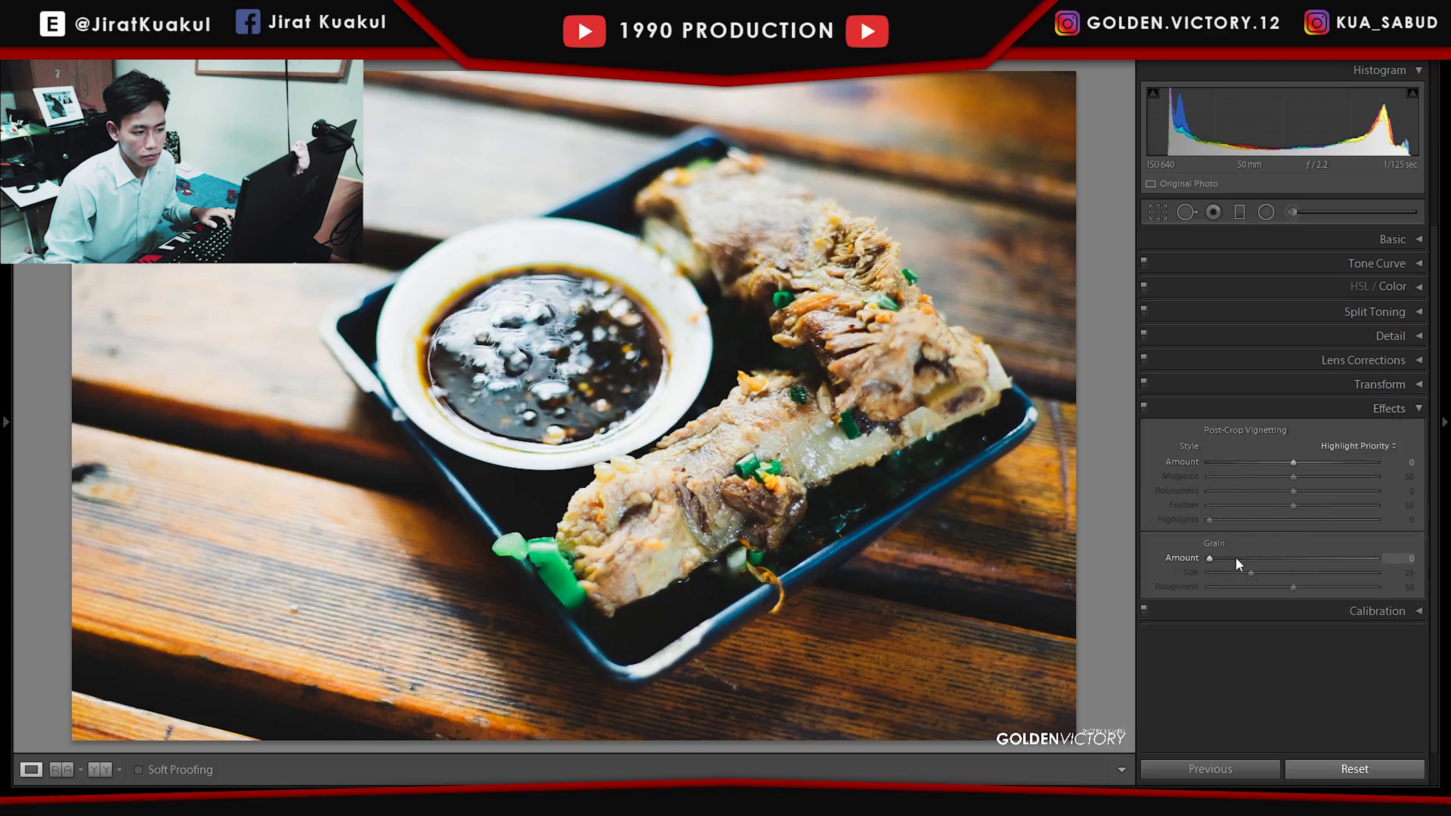
{"action": "left_click_drag", "start_coordinate": [1262, 557], "coordinate": [1283, 557]}
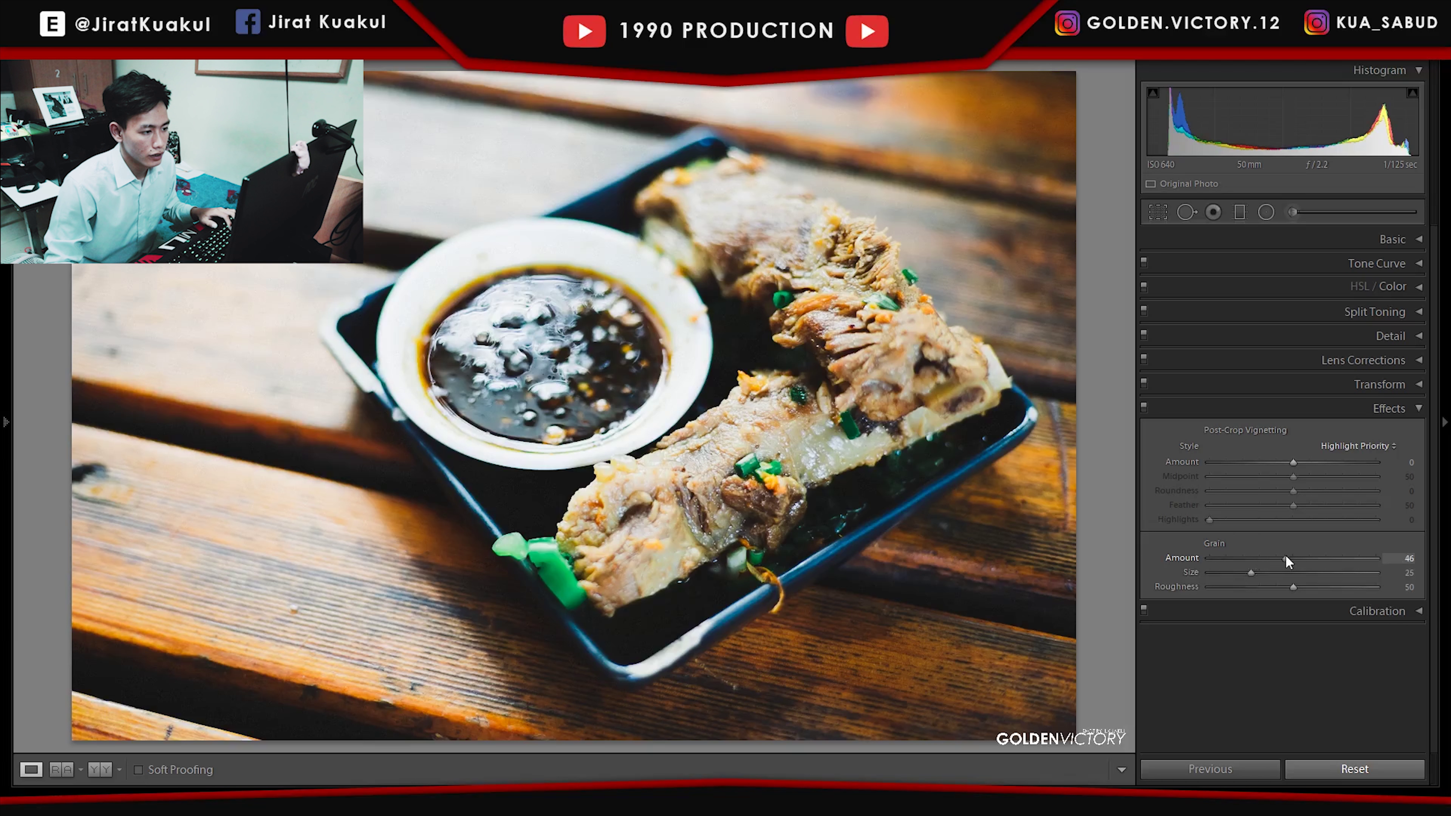
{"action": "left_click", "coordinate": [729, 340]}
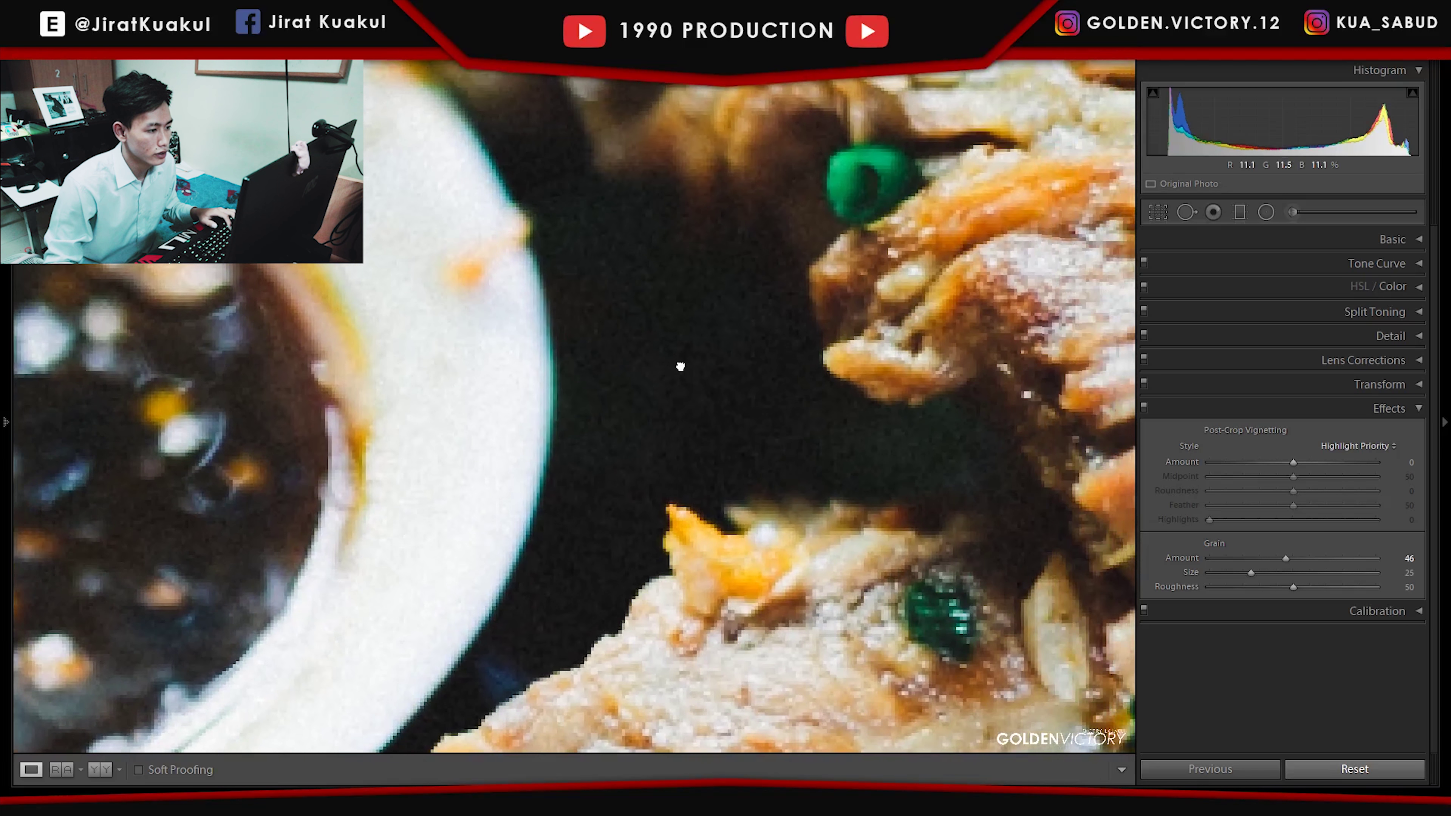
{"action": "left_click_drag", "start_coordinate": [680, 366], "coordinate": [861, 469]}
{"action": "left_click_drag", "start_coordinate": [1251, 573], "coordinate": [1310, 572]}
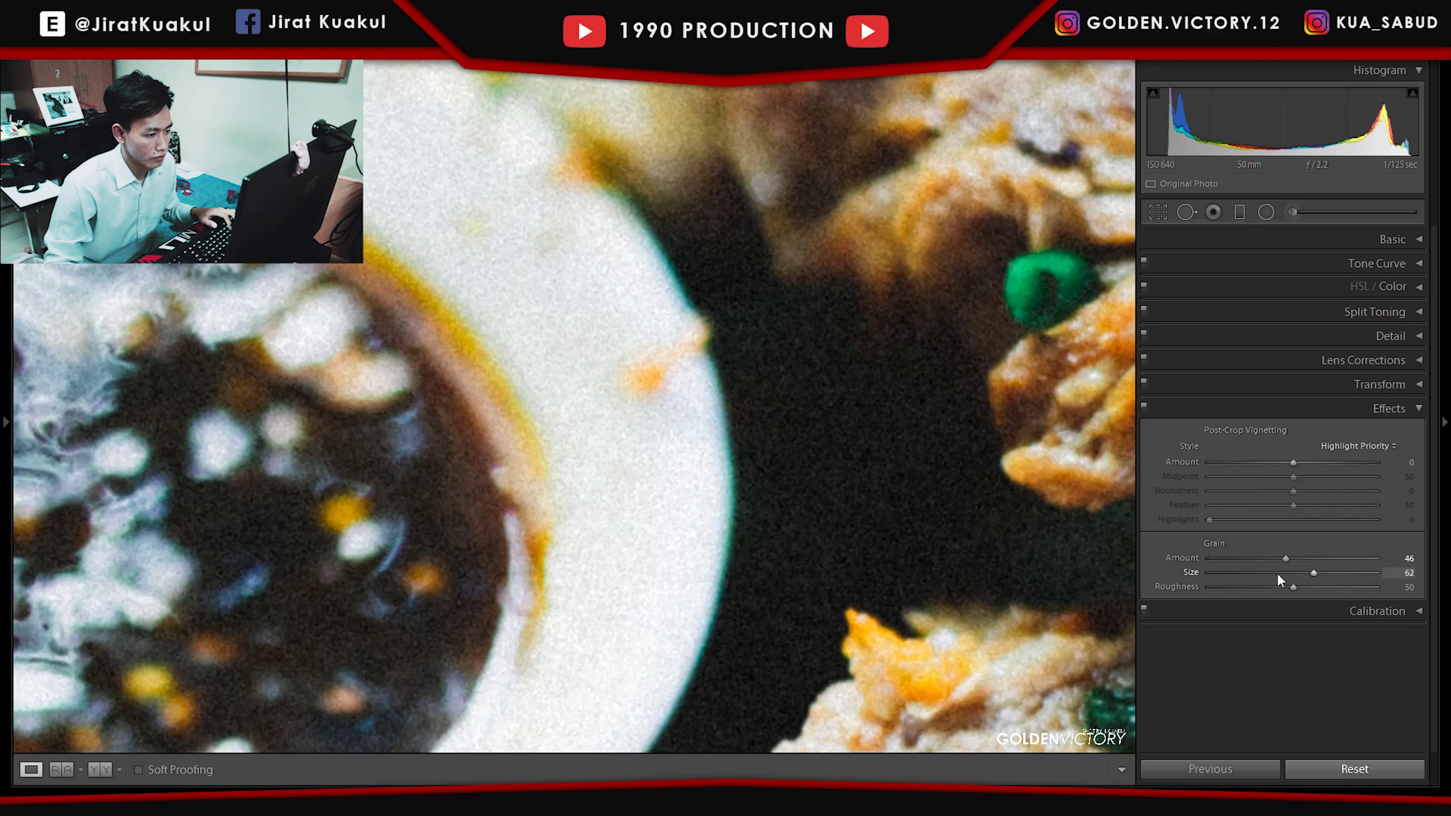
{"action": "left_click", "coordinate": [825, 433]}
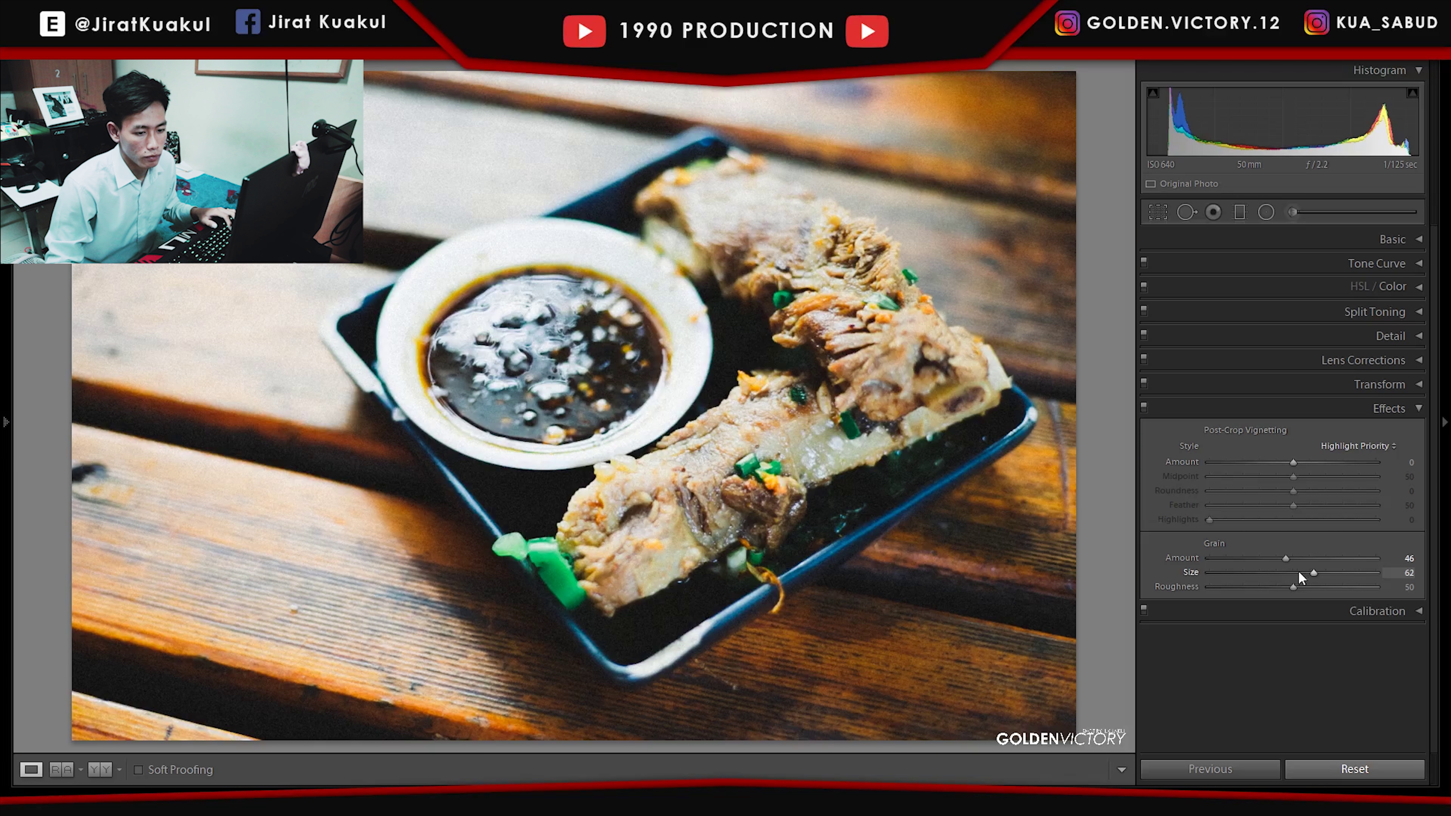
{"action": "left_click", "coordinate": [1309, 573]}
{"action": "left_click_drag", "start_coordinate": [1286, 558], "coordinate": [1259, 552]}
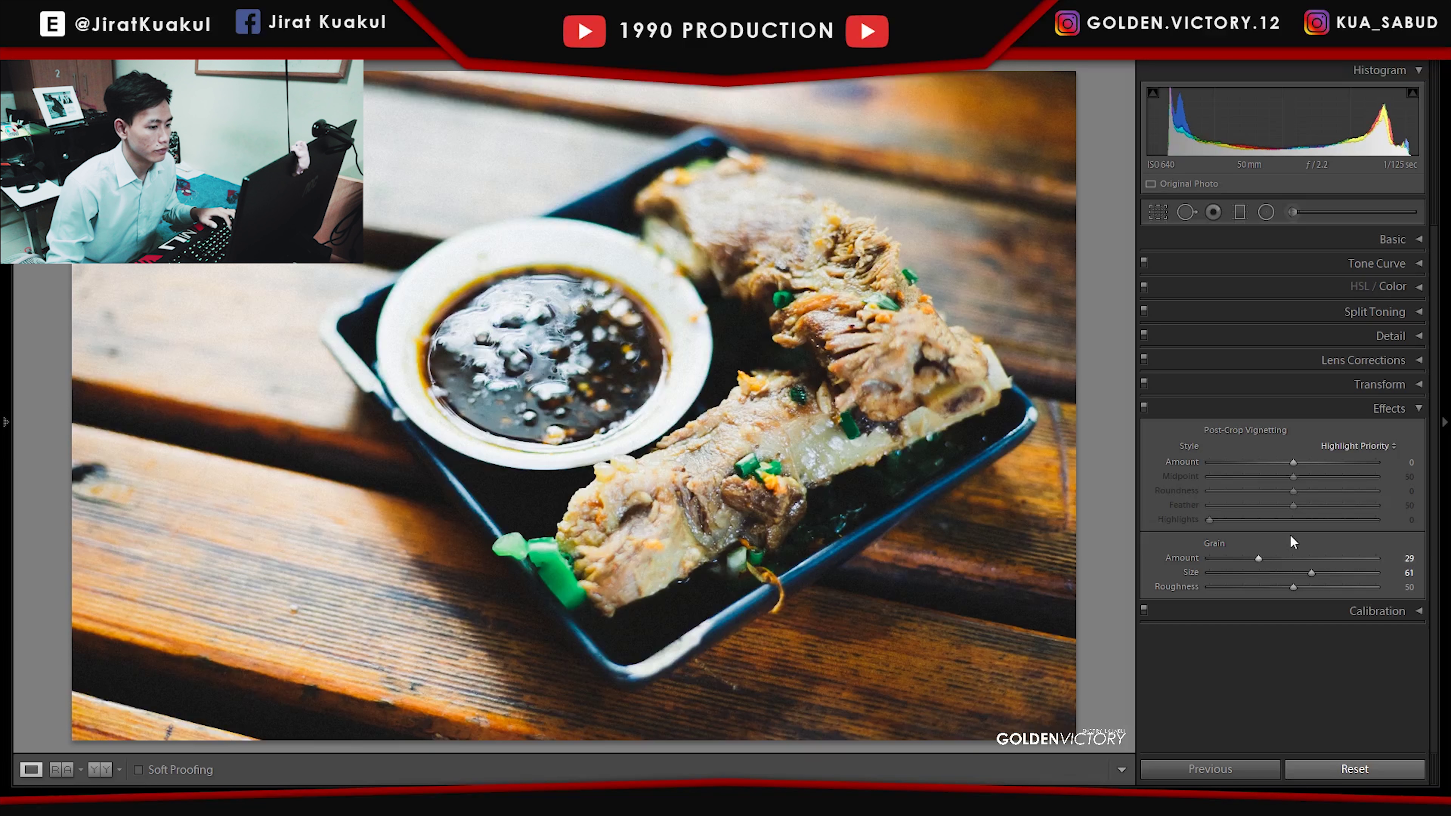
{"action": "left_click", "coordinate": [1418, 409]}
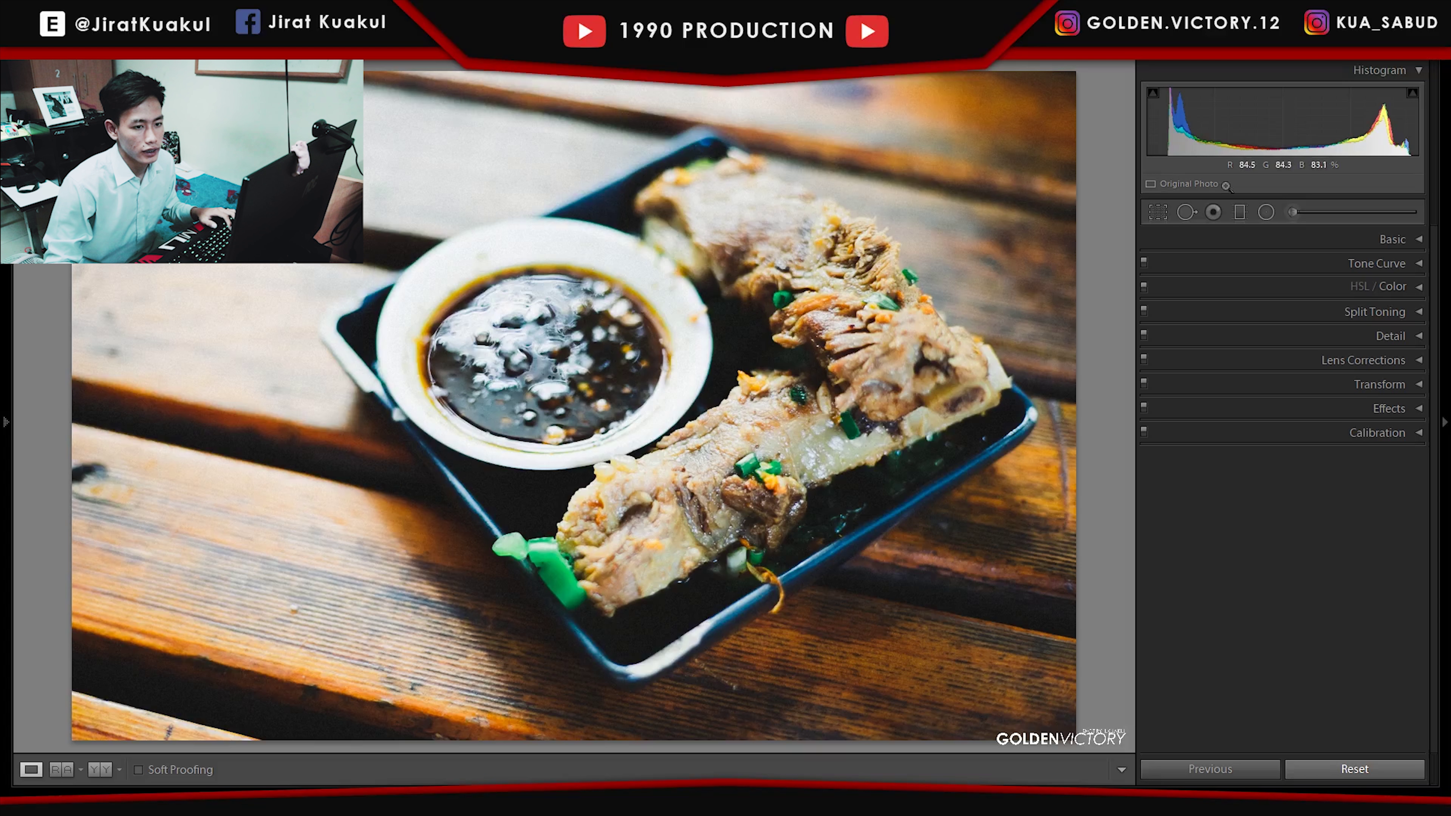
Draw a diagonal graduated filter across the photo and lower its Exposure to about −0.16
{"action": "left_click", "coordinate": [1241, 214]}
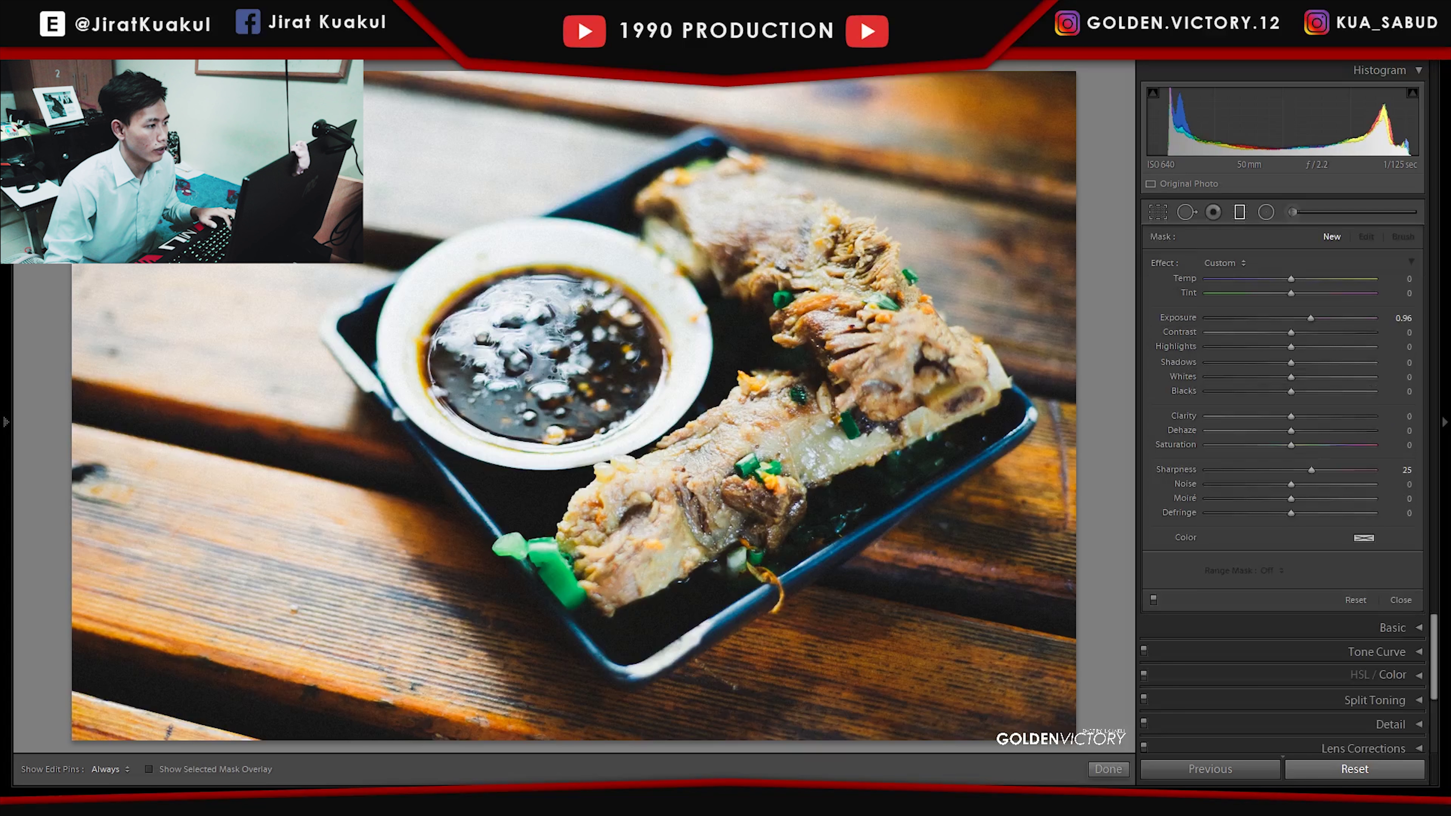
{"action": "left_click_drag", "start_coordinate": [194, 264], "coordinate": [510, 734]}
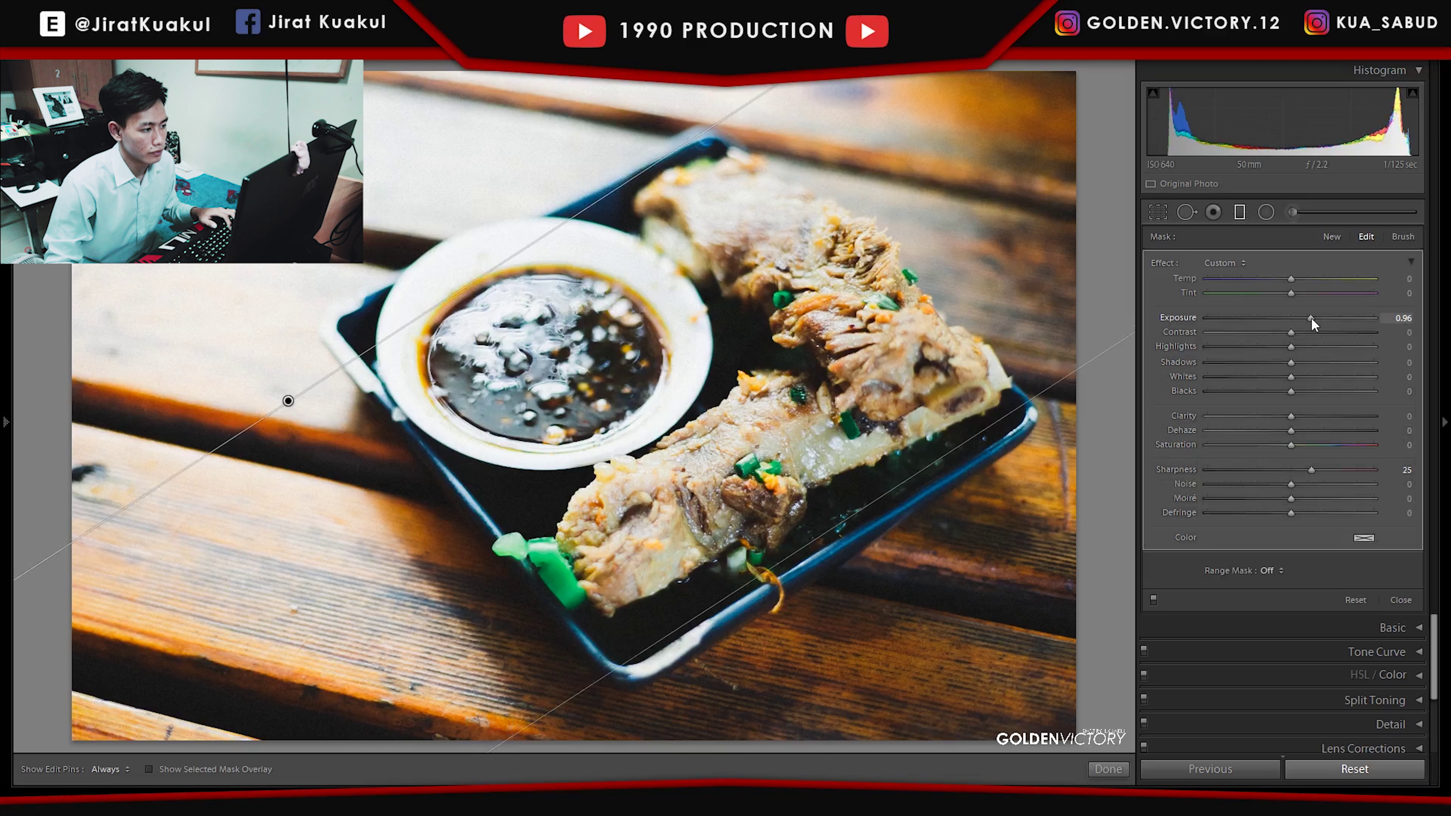
{"action": "left_click_drag", "start_coordinate": [1308, 322], "coordinate": [1285, 315]}
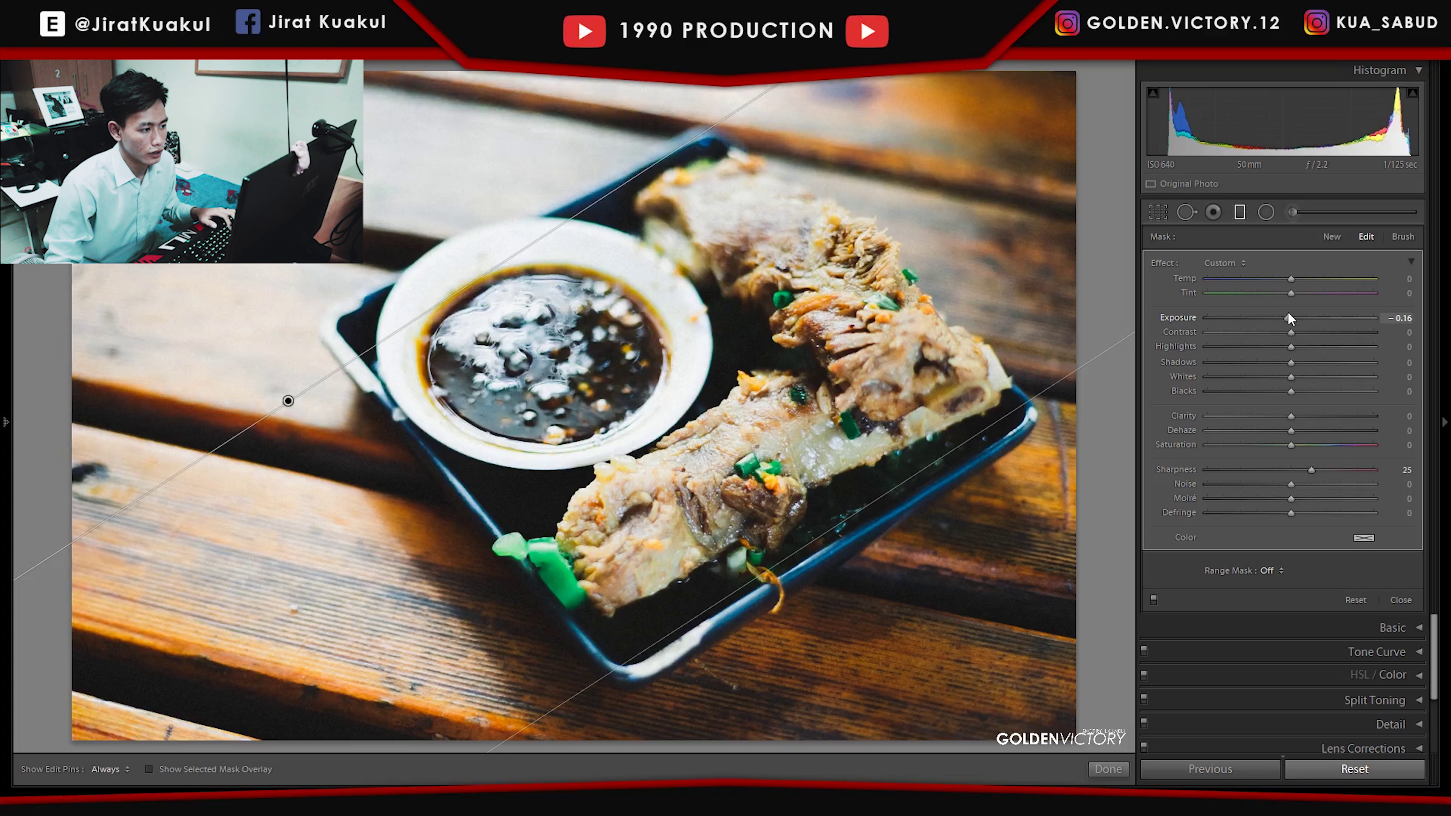
Open the Before & After side-by-side view and zoom into the meat to inspect detail
{"action": "key", "text": "y"}
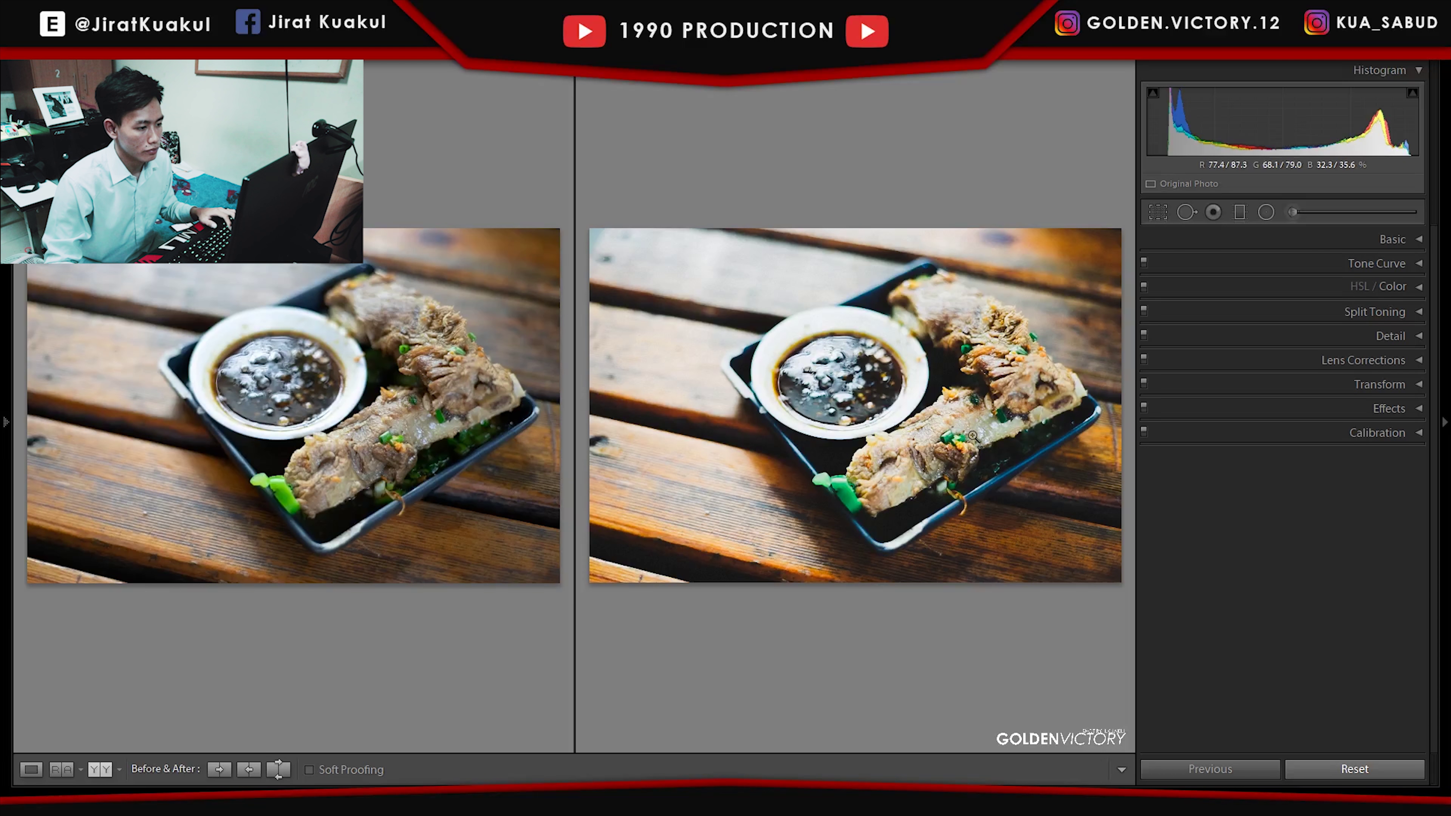
{"action": "left_click", "coordinate": [1006, 428]}
{"action": "left_click_drag", "start_coordinate": [1006, 428], "coordinate": [925, 510]}
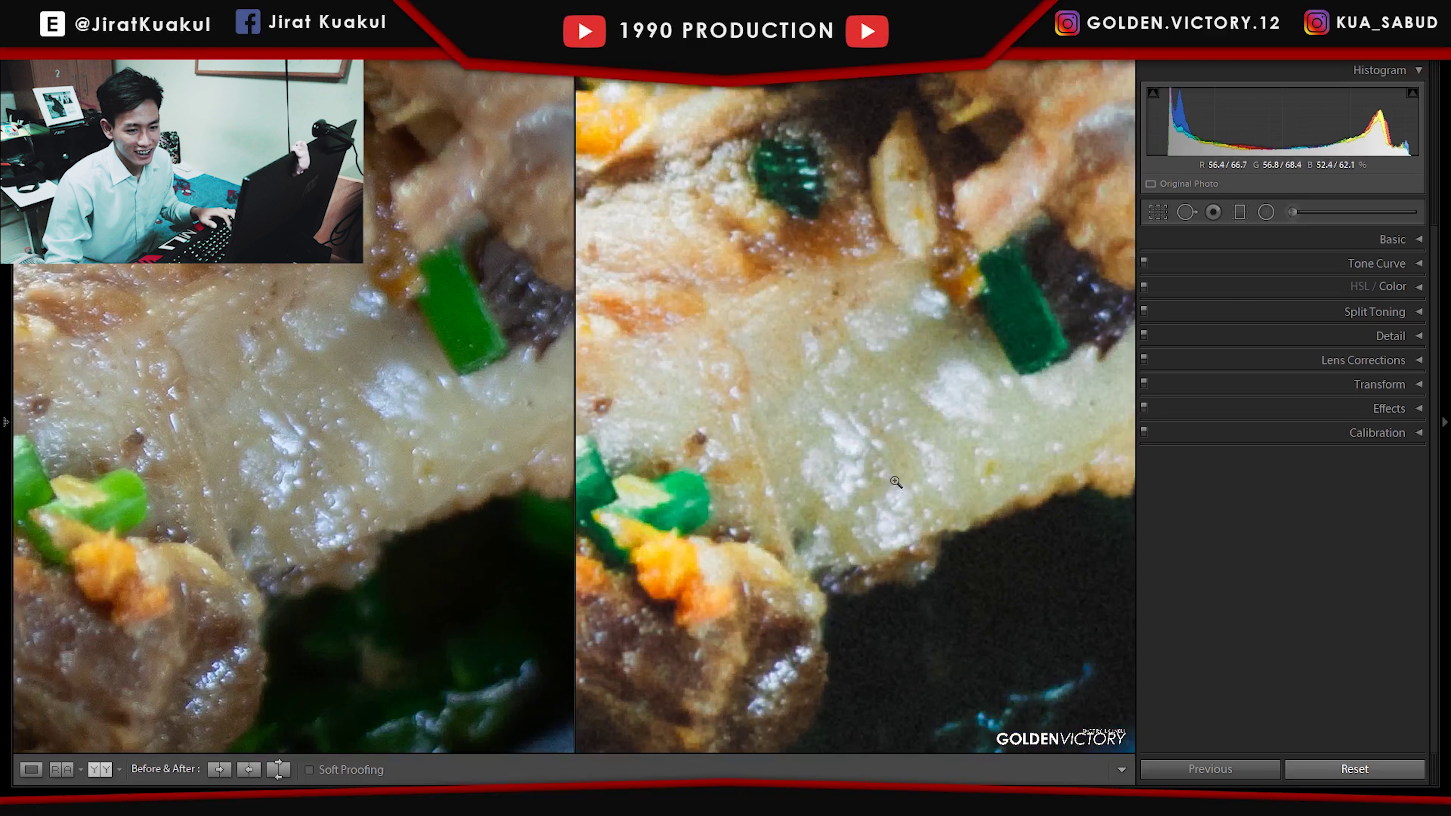
{"action": "left_click", "coordinate": [891, 482]}
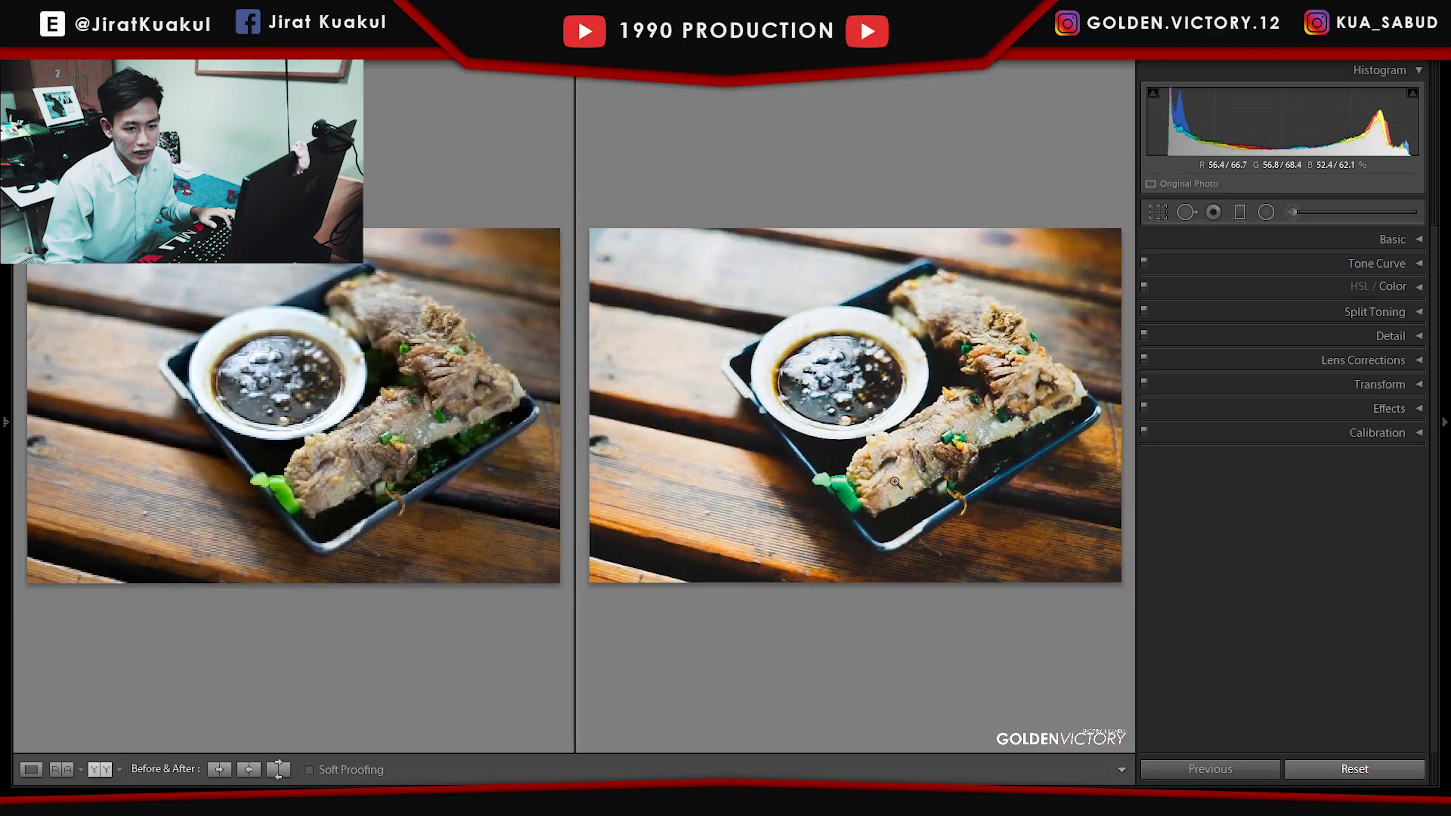
Retune the Green curve points to about 25.5/20.8 and 74.5/80.0
{"action": "left_click", "coordinate": [1392, 262]}
{"action": "left_click", "coordinate": [1357, 472]}
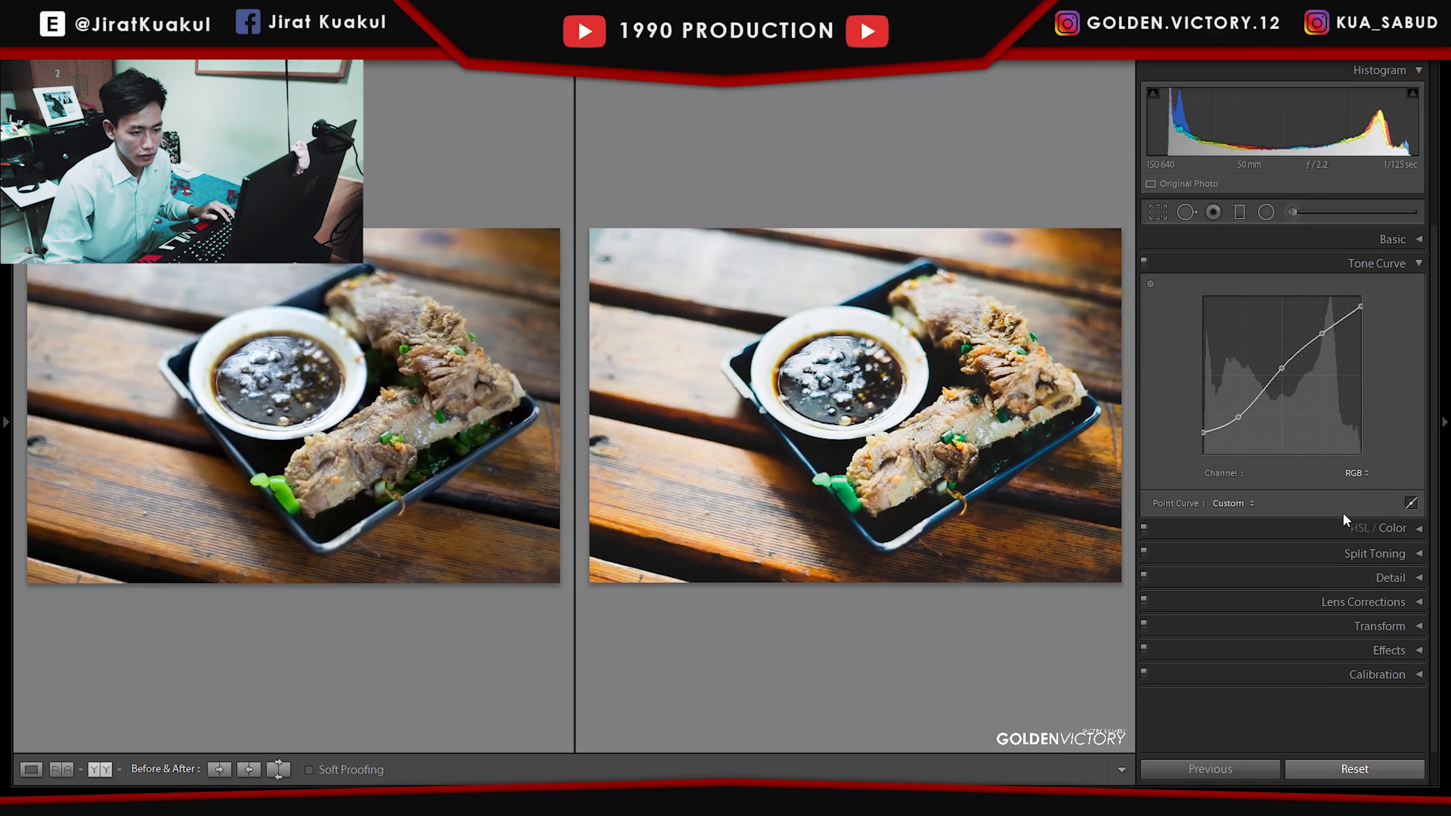
{"action": "left_click", "coordinate": [1340, 520]}
{"action": "left_click", "coordinate": [1244, 424]}
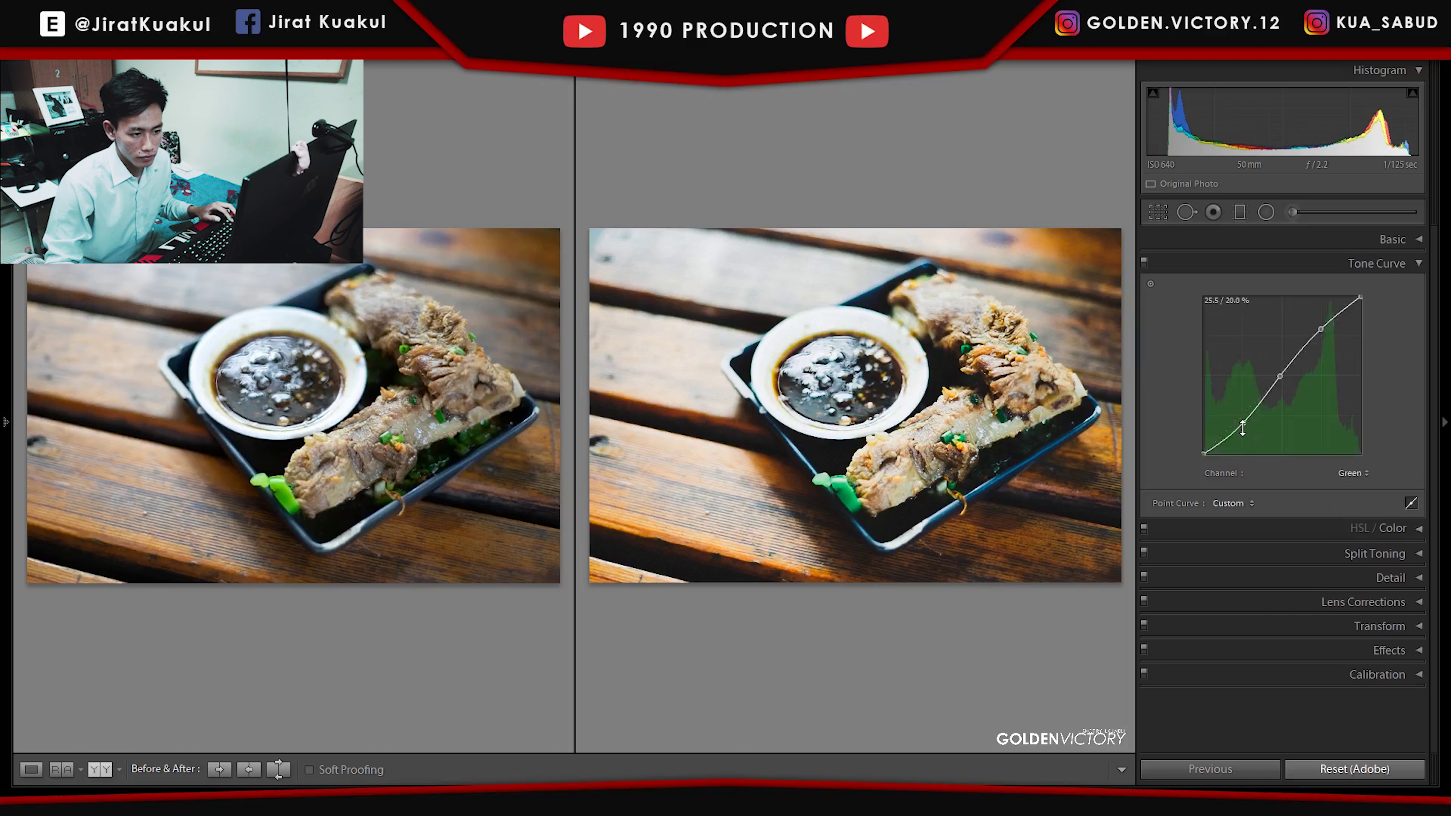
{"action": "left_click_drag", "start_coordinate": [1242, 424], "coordinate": [1252, 429]}
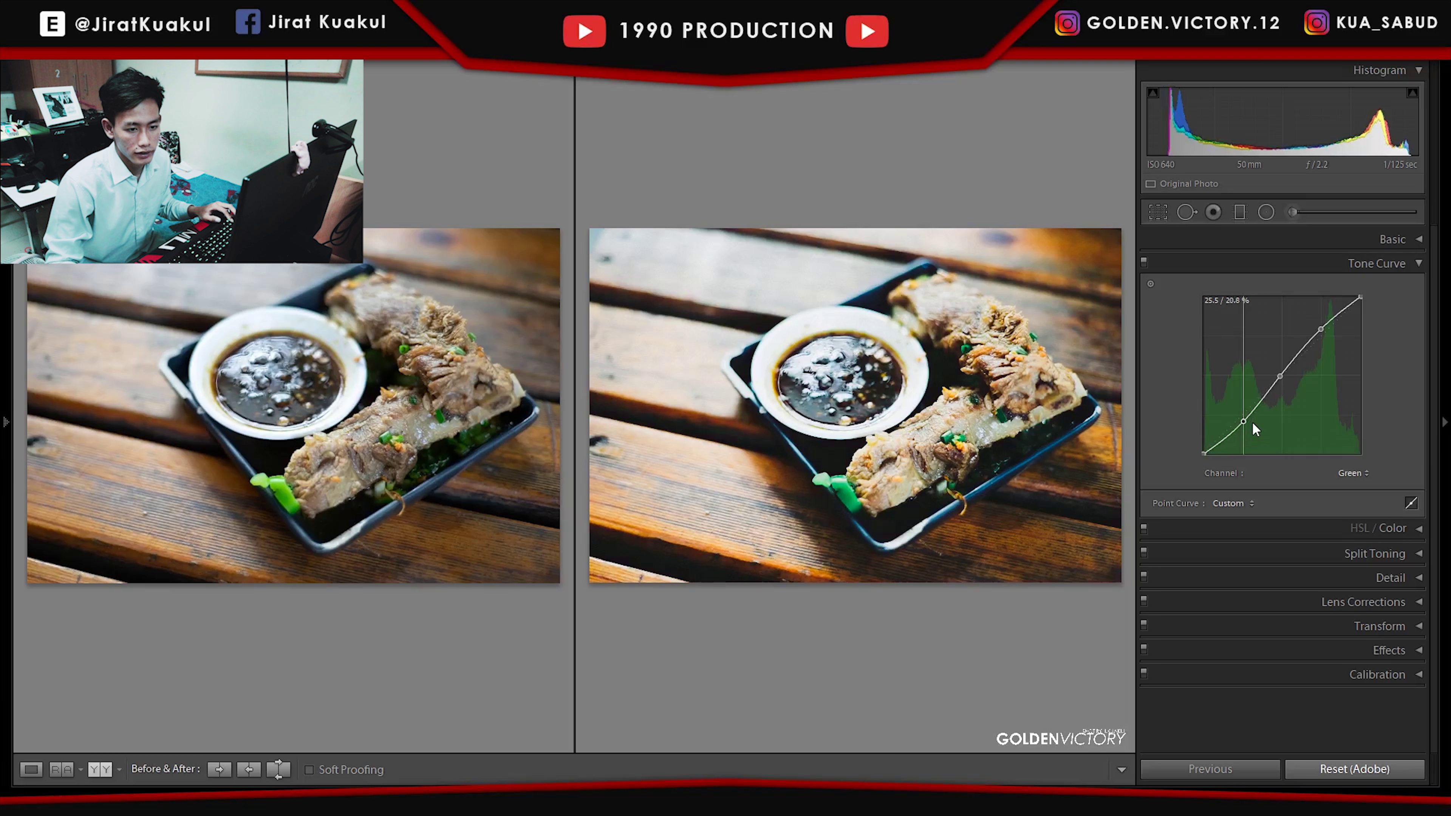
{"action": "left_click_drag", "start_coordinate": [1321, 330], "coordinate": [1321, 326]}
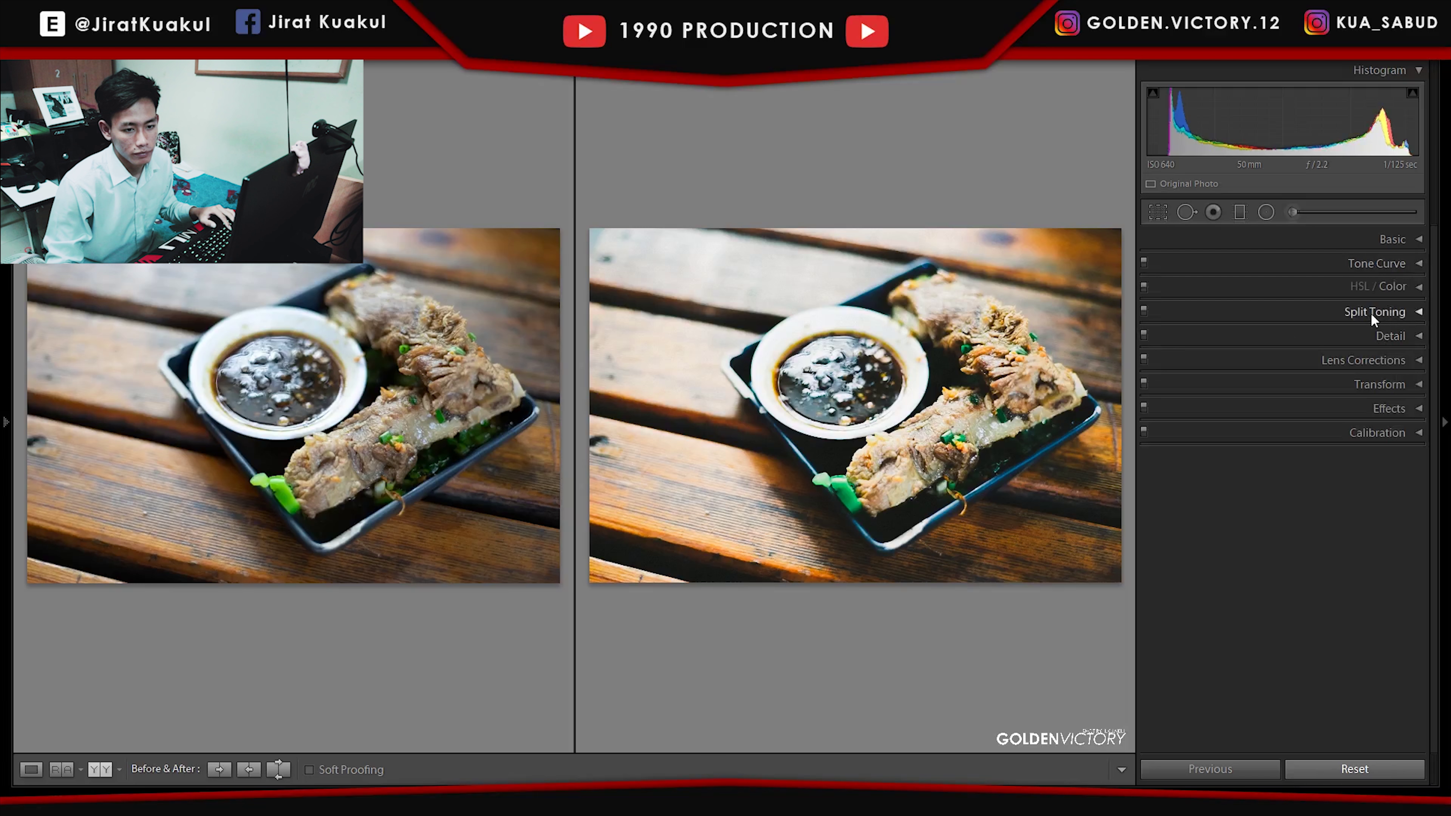
Tint the shadows cool cyan with Split Toning Shadows Hue 181 and Saturation 5
{"action": "left_click", "coordinate": [1371, 313]}
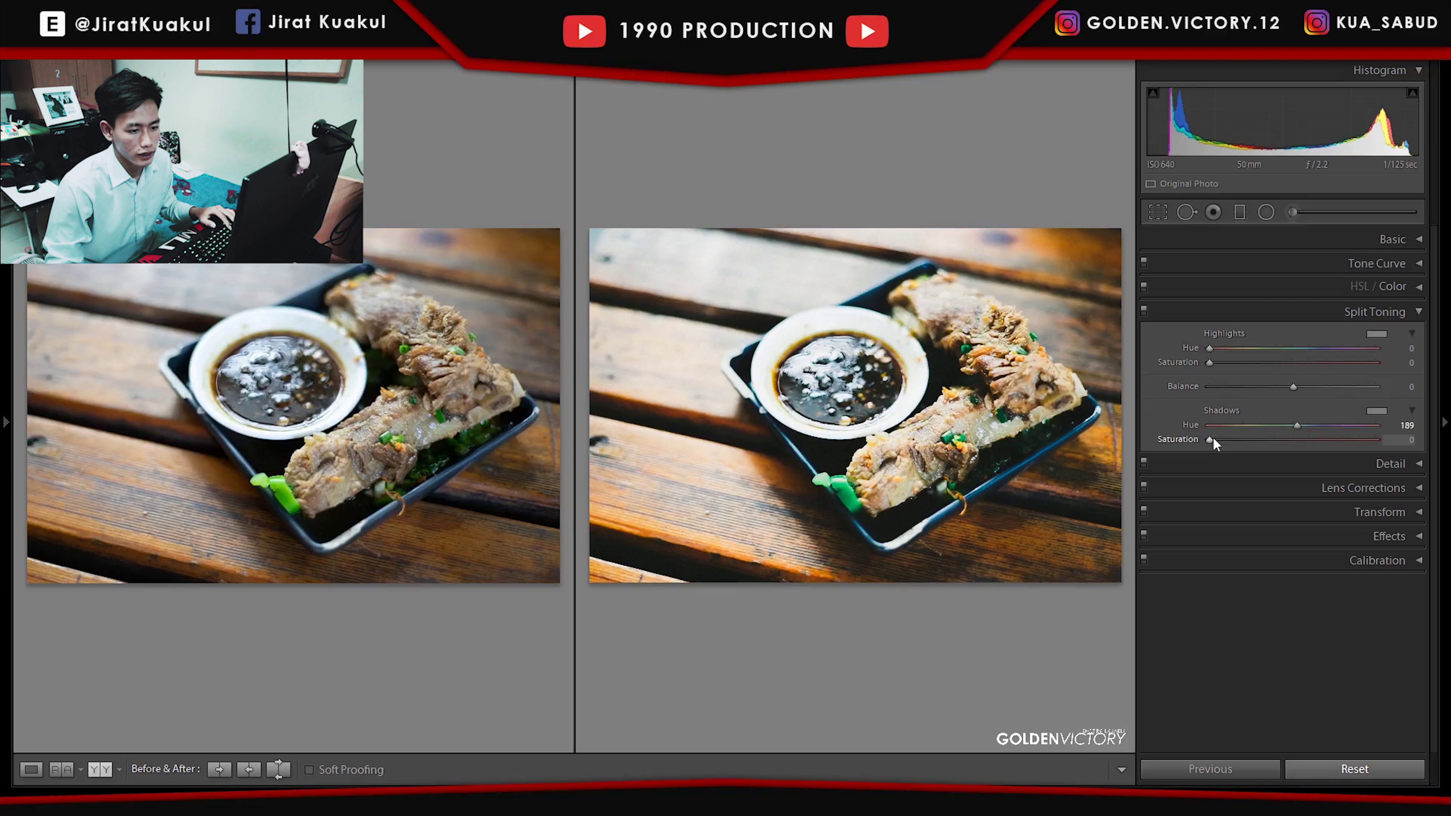
{"action": "left_click_drag", "start_coordinate": [1210, 440], "coordinate": [1224, 441]}
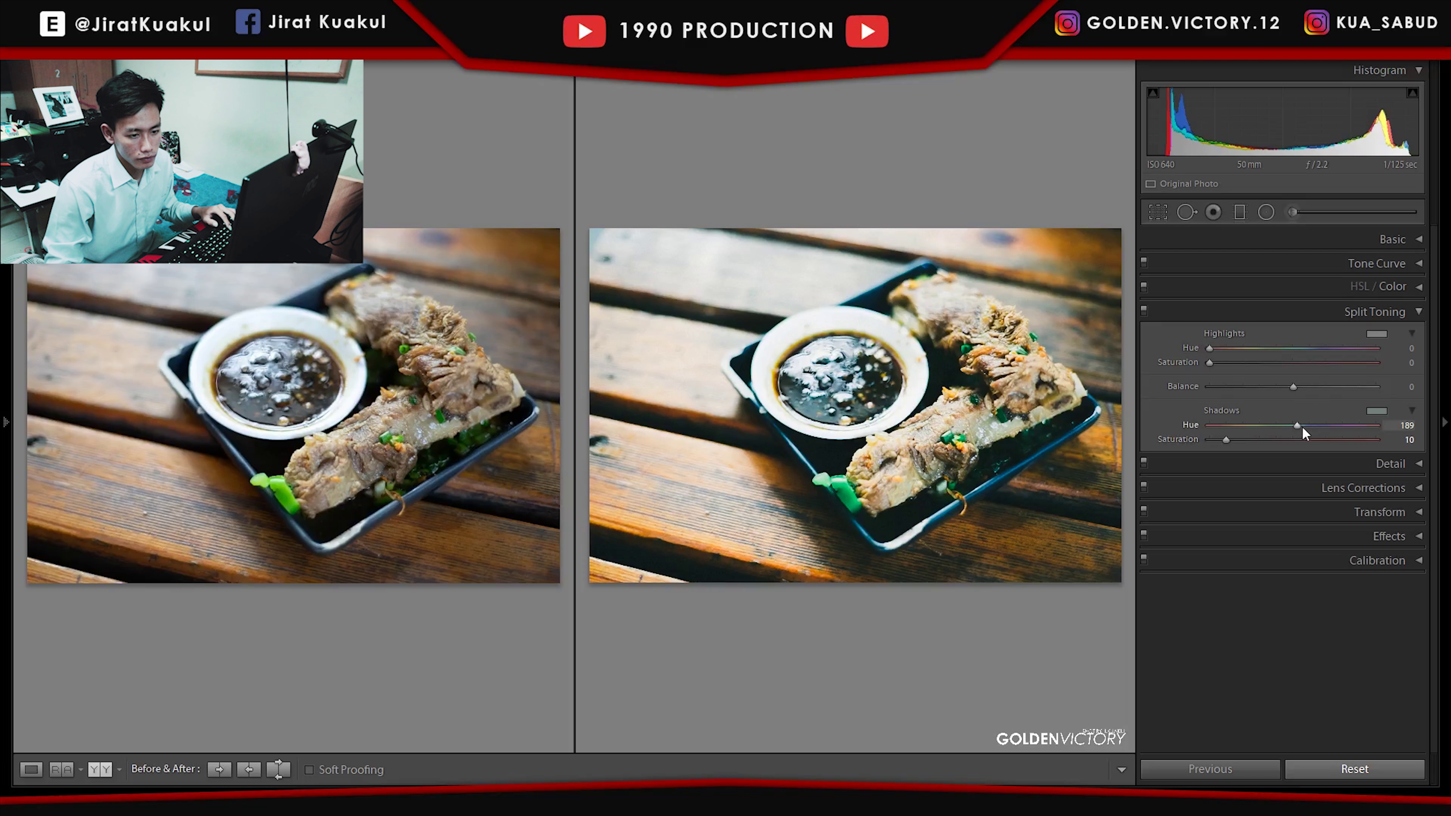
{"action": "mouse_move", "coordinate": [1276, 424]}
{"action": "left_mouse_down"}
{"action": "mouse_move", "coordinate": [1234, 419]}
{"action": "mouse_move", "coordinate": [1292, 431]}
{"action": "mouse_move", "coordinate": [1217, 442]}
{"action": "left_mouse_up"}
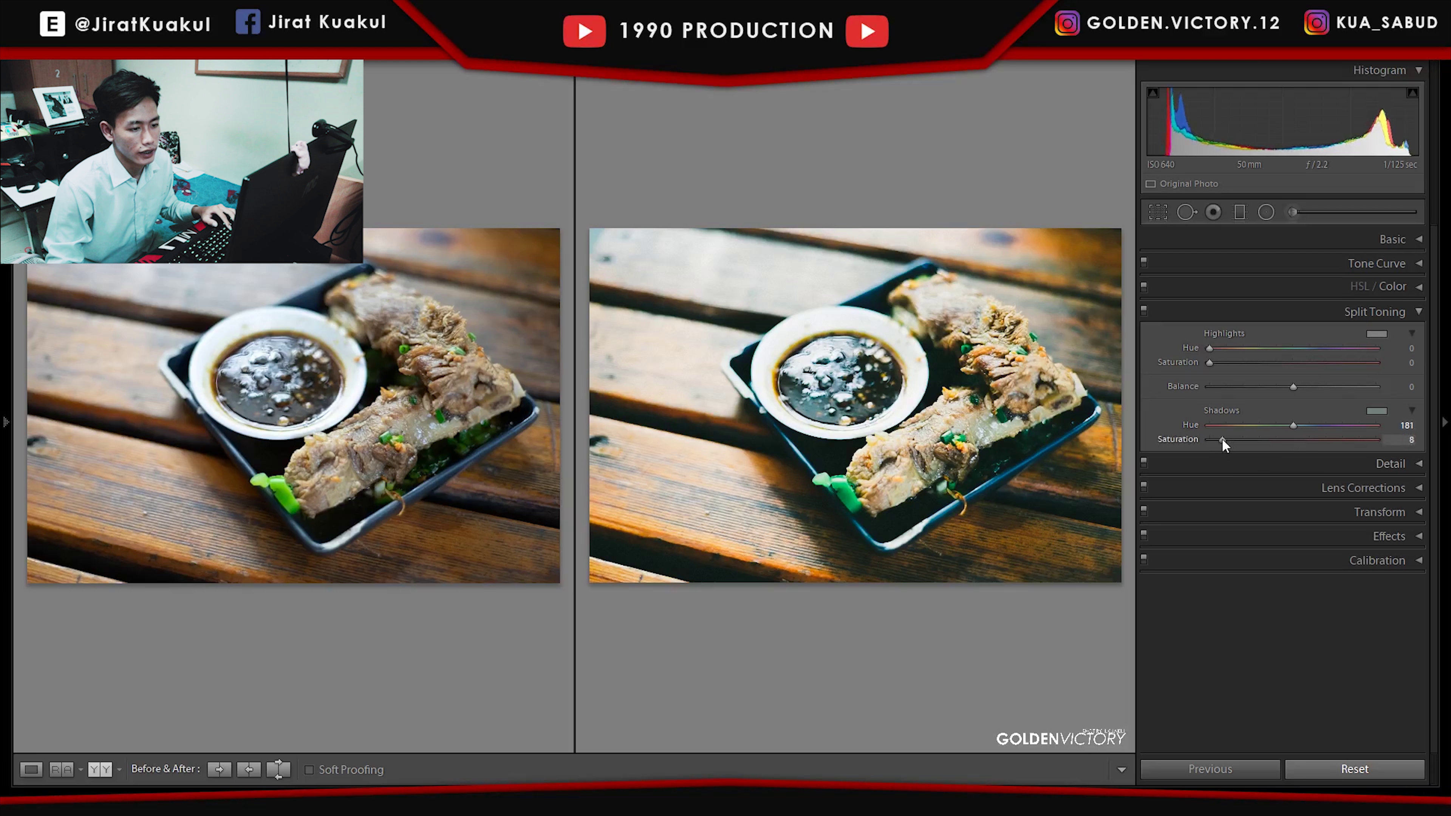
{"action": "key", "text": "ctrl+4"}
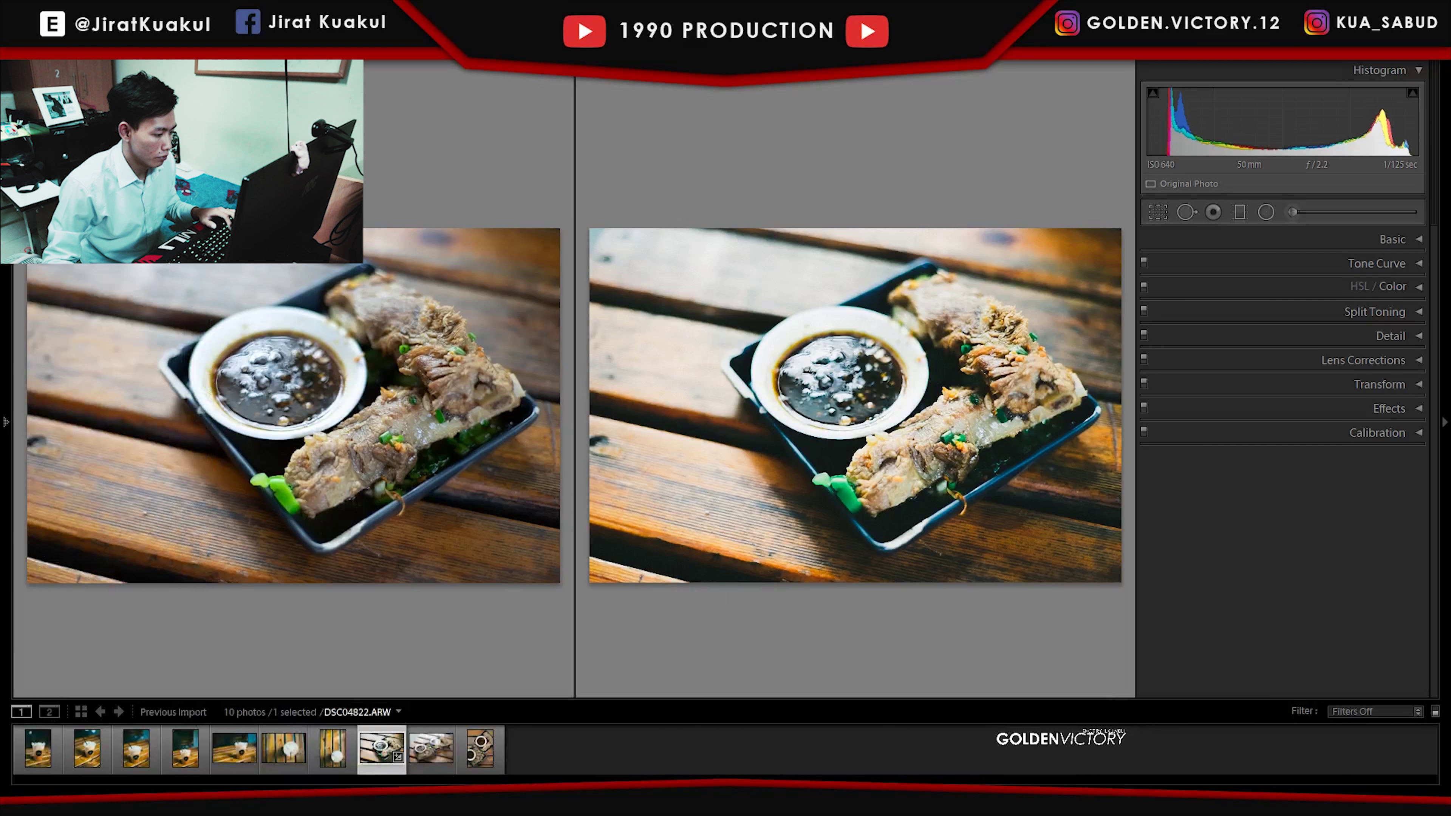
Paste the ribs grade onto the two-tray meat photo and add a diagonal darkening graduated filter
{"action": "left_click", "coordinate": [434, 749]}
{"action": "left_click", "coordinate": [171, 769]}
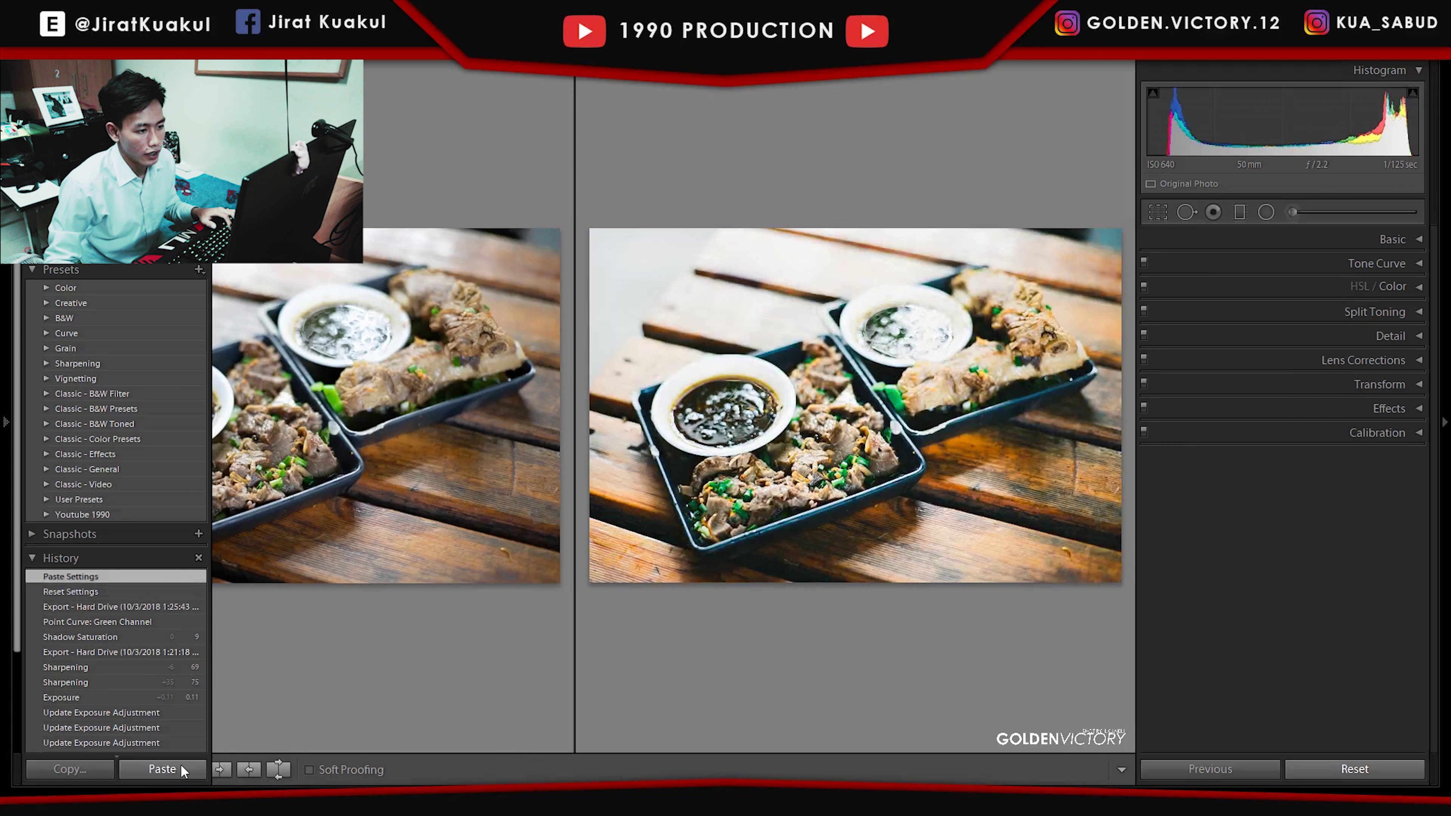
{"action": "left_click", "coordinate": [1241, 212]}
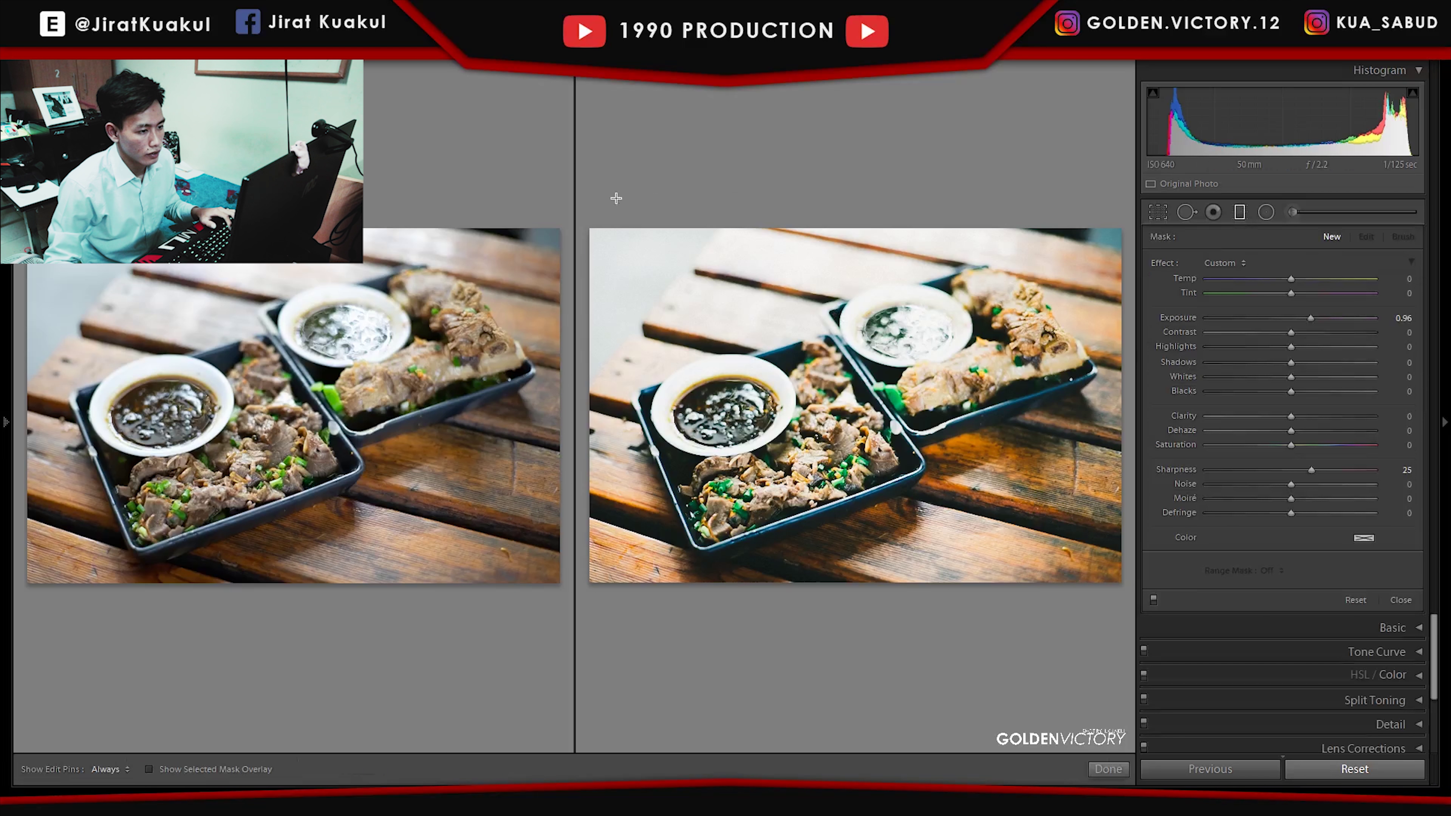
{"action": "left_click_drag", "start_coordinate": [615, 199], "coordinate": [842, 644]}
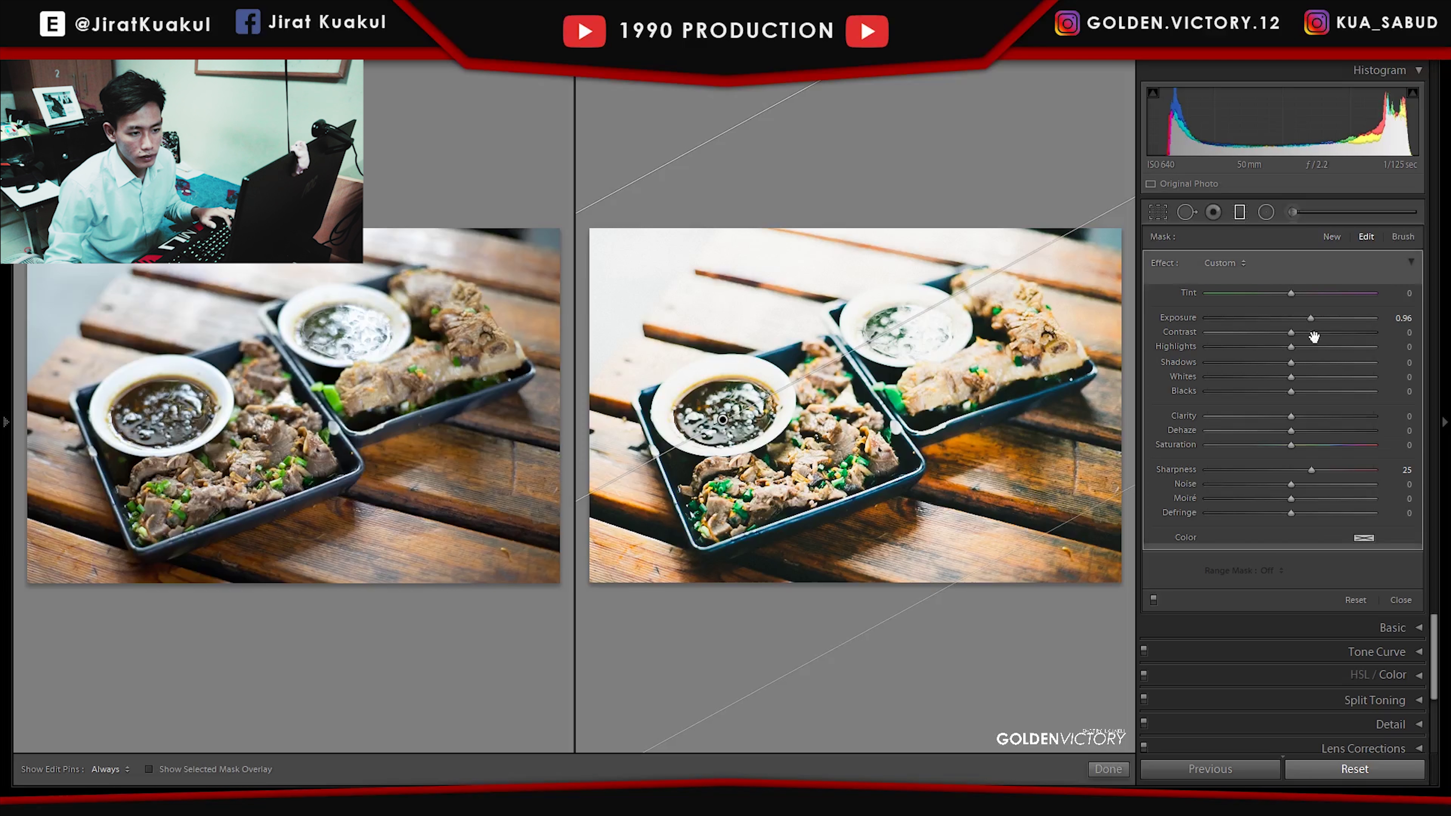
{"action": "left_click_drag", "start_coordinate": [1310, 318], "coordinate": [1269, 315]}
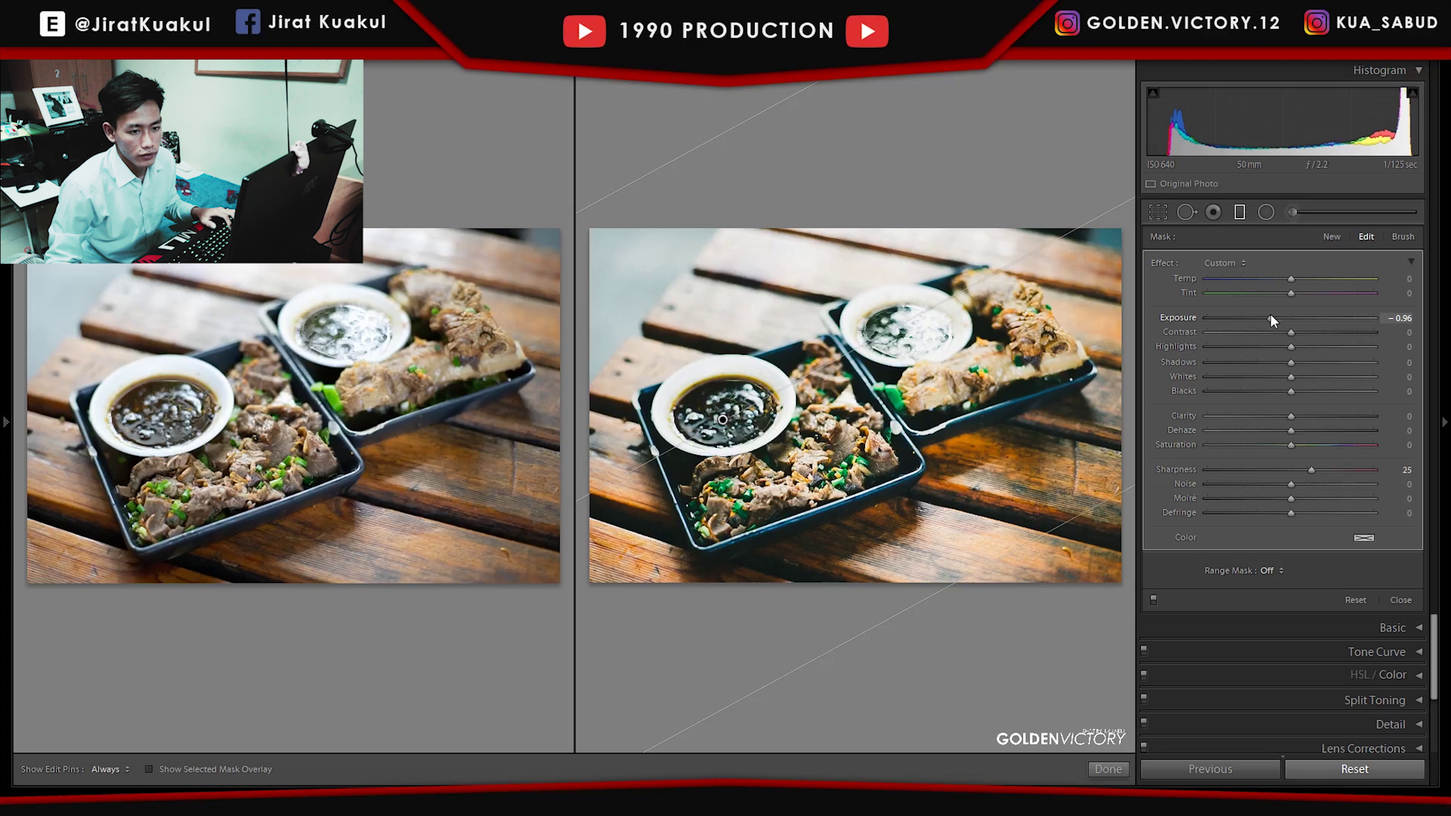
{"action": "key", "text": "m"}
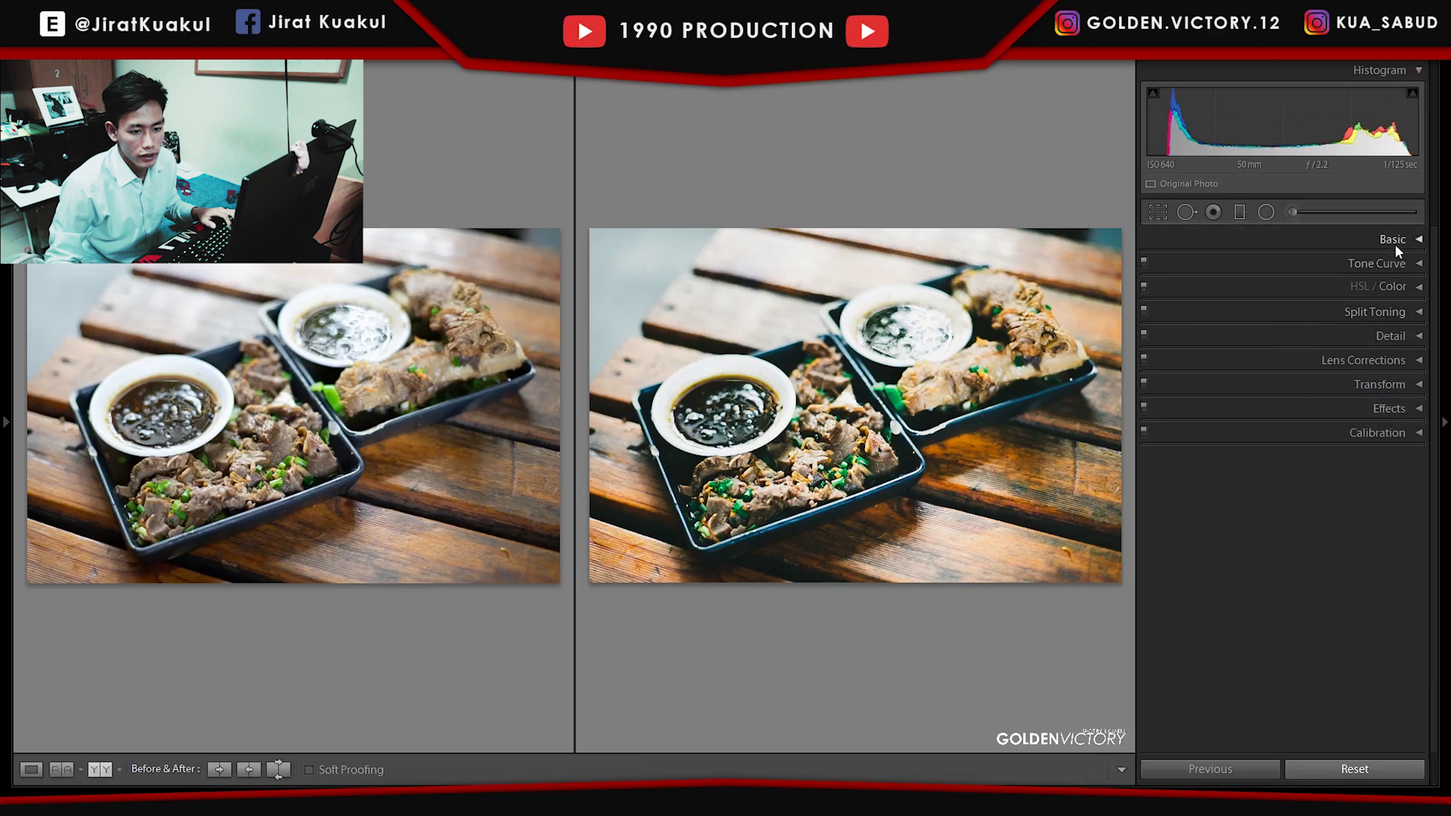
Set Basic Exposure to +0.16 and Shadows to −14
{"action": "left_click", "coordinate": [1394, 240]}
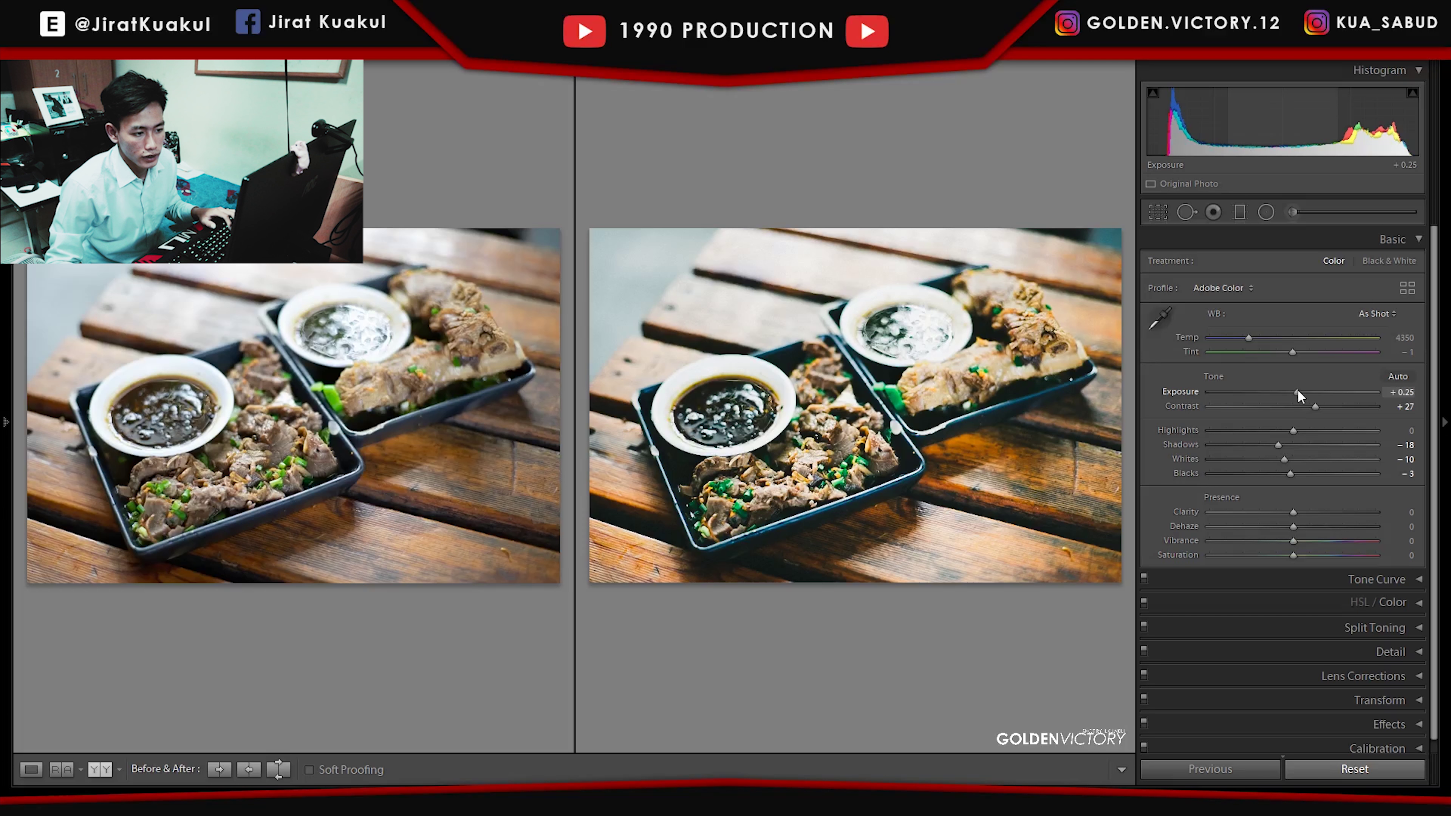
{"action": "left_click_drag", "start_coordinate": [1297, 390], "coordinate": [1299, 390]}
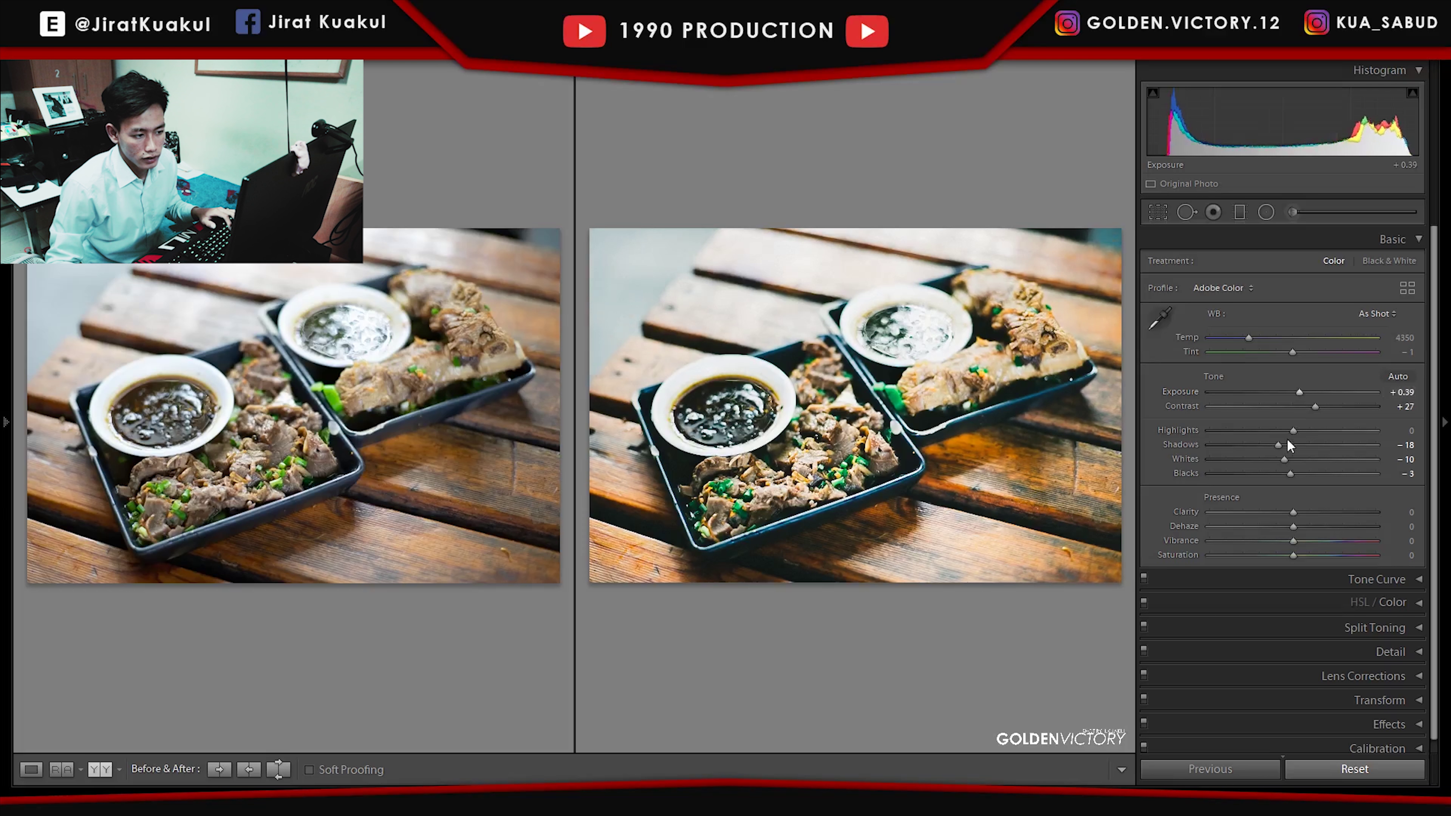
{"action": "left_click_drag", "start_coordinate": [1288, 445], "coordinate": [1292, 446]}
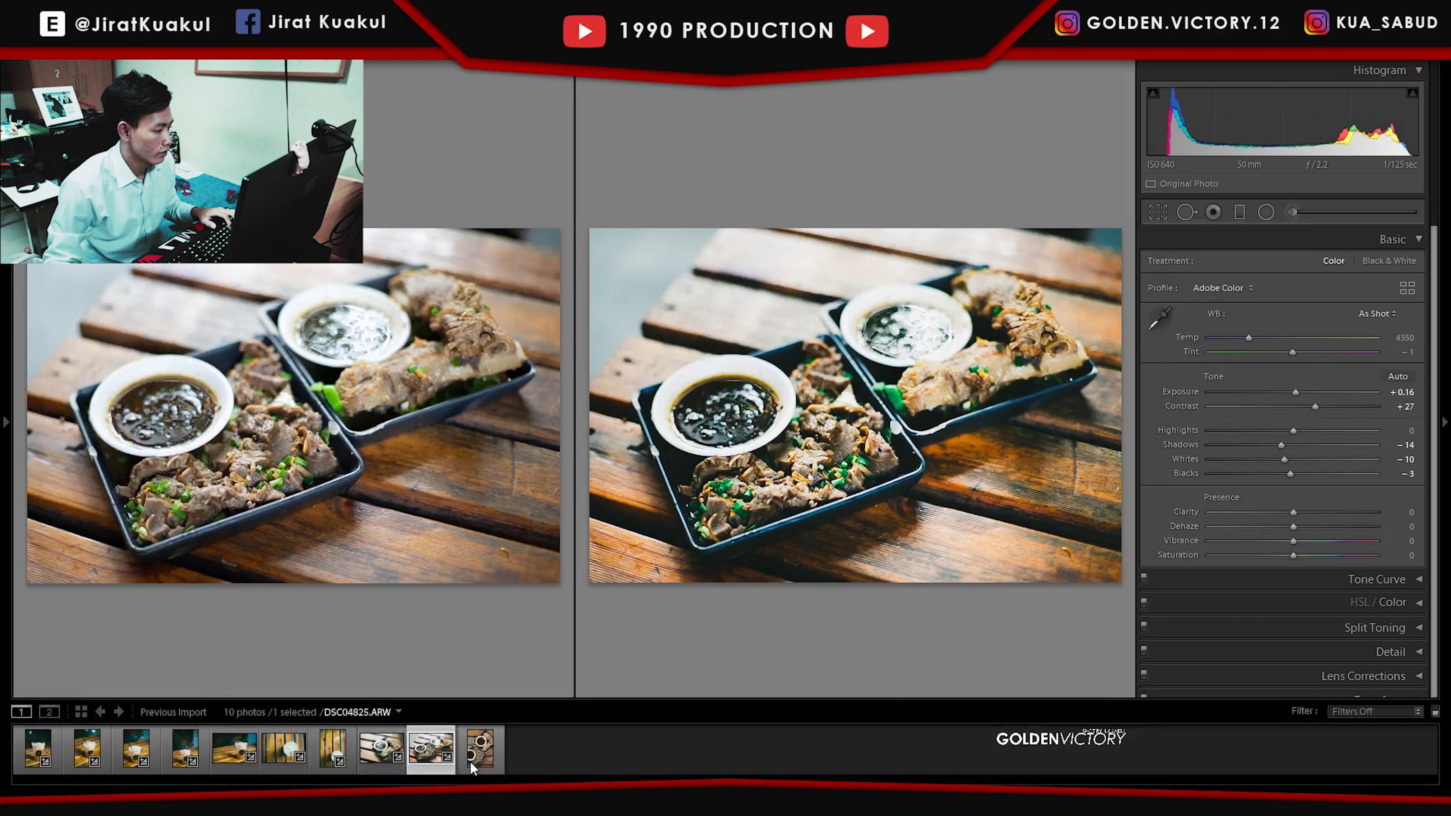
Paste the grade onto the last overhead photo, then set Shadows −10 and Exposure +0.20
{"action": "left_click", "coordinate": [472, 767]}
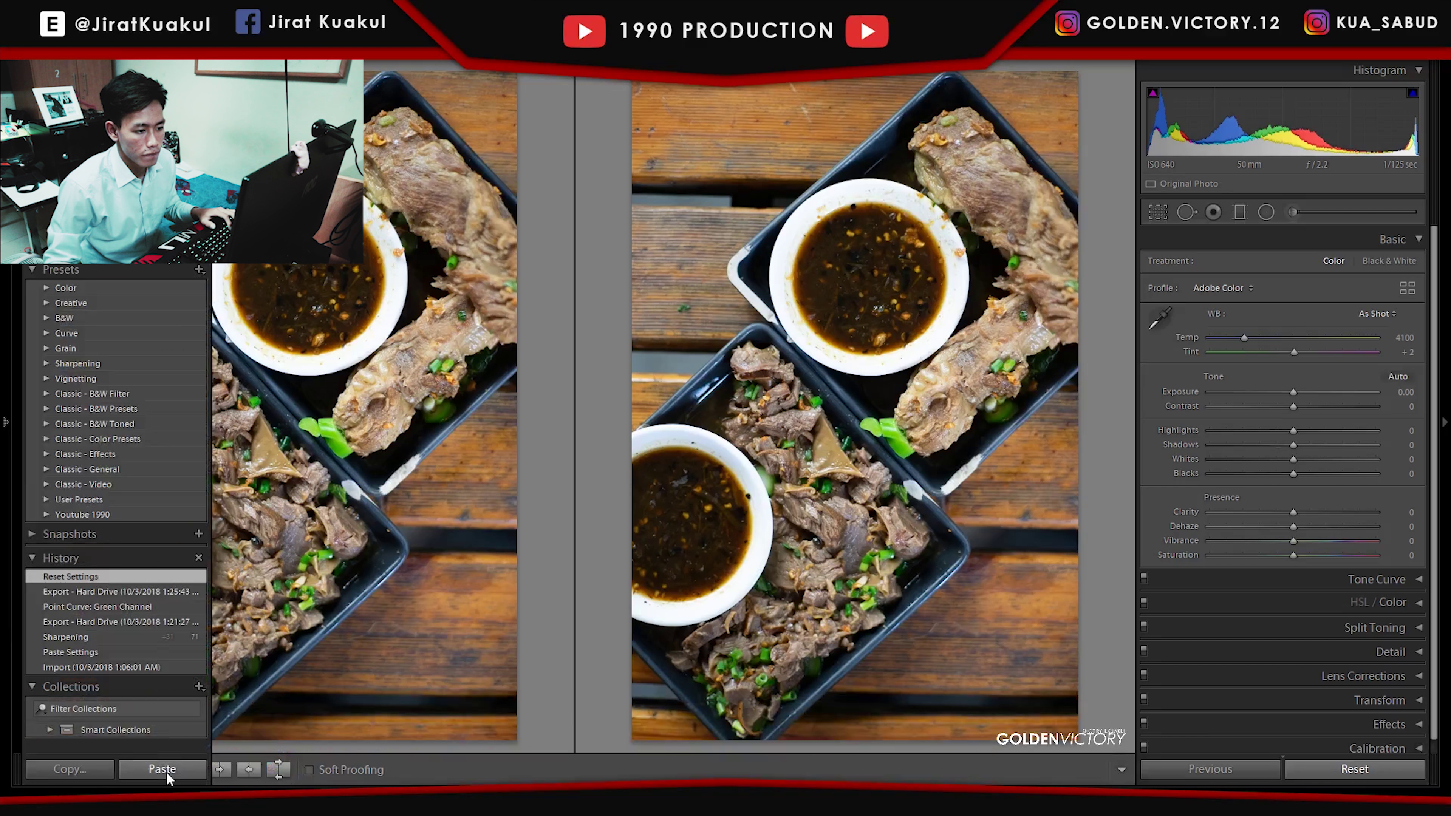
{"action": "left_click", "coordinate": [165, 772]}
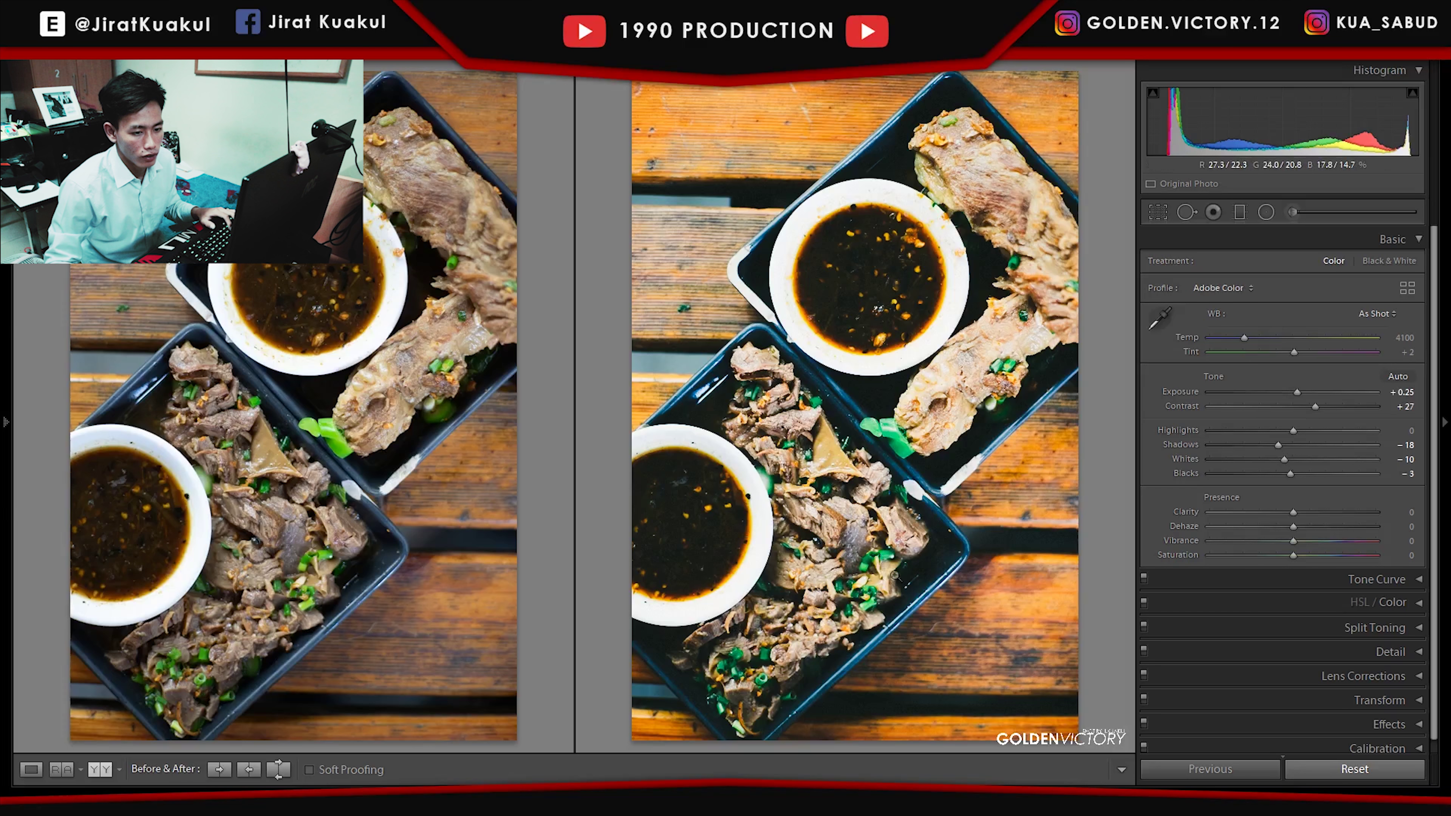
{"action": "left_click_drag", "start_coordinate": [1280, 445], "coordinate": [1283, 446]}
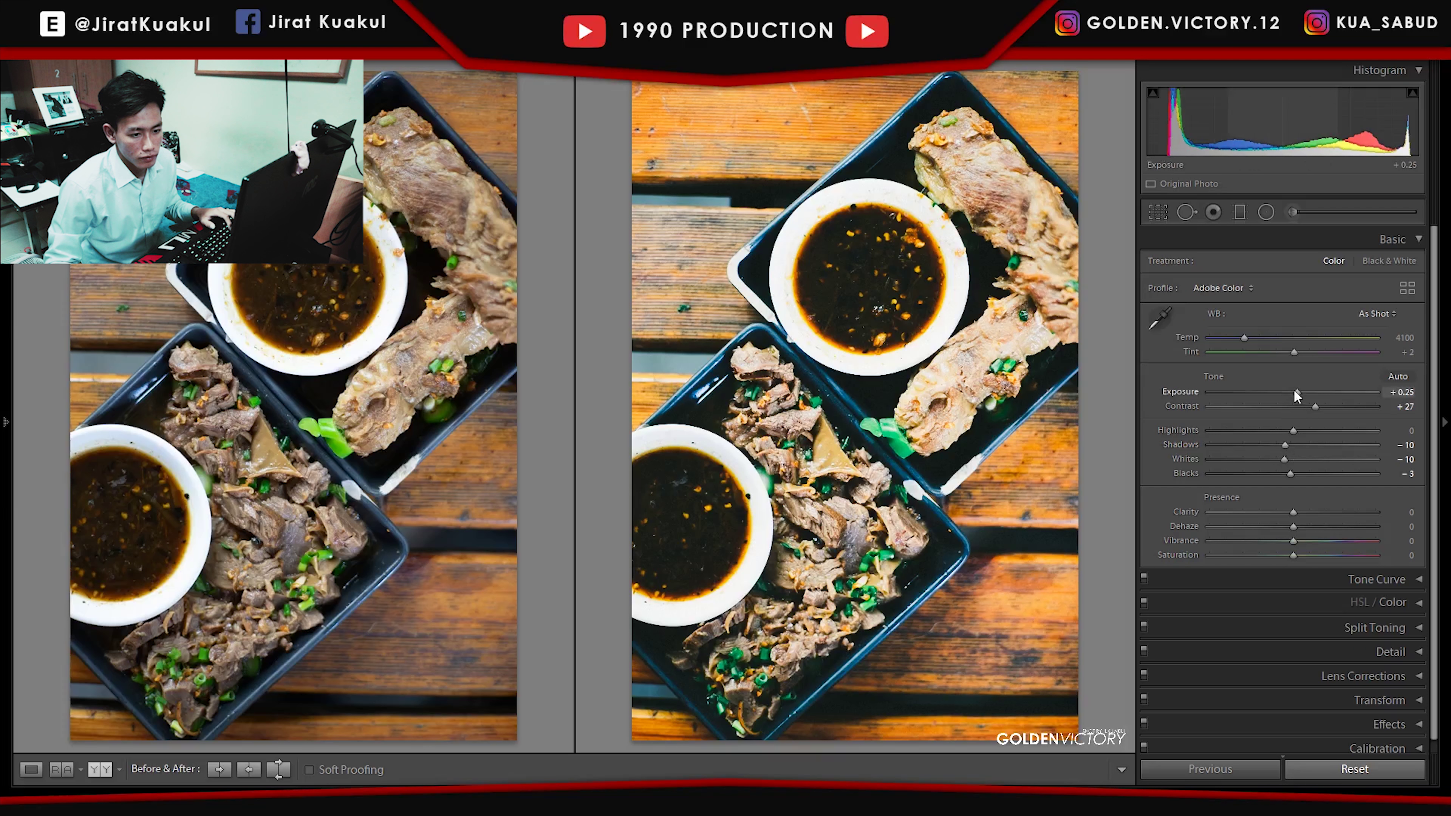
{"action": "left_click_drag", "start_coordinate": [1297, 394], "coordinate": [1294, 393]}
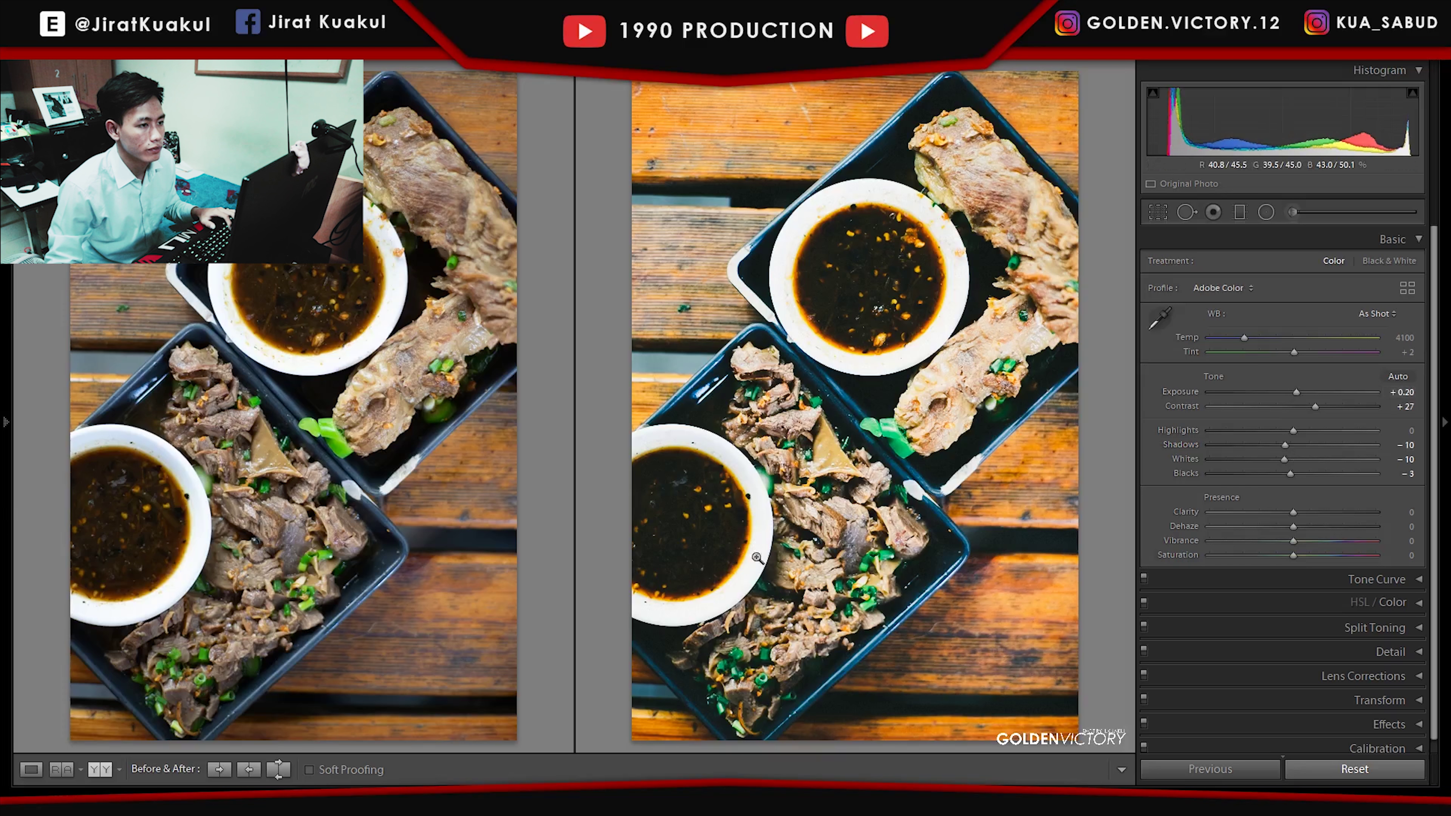